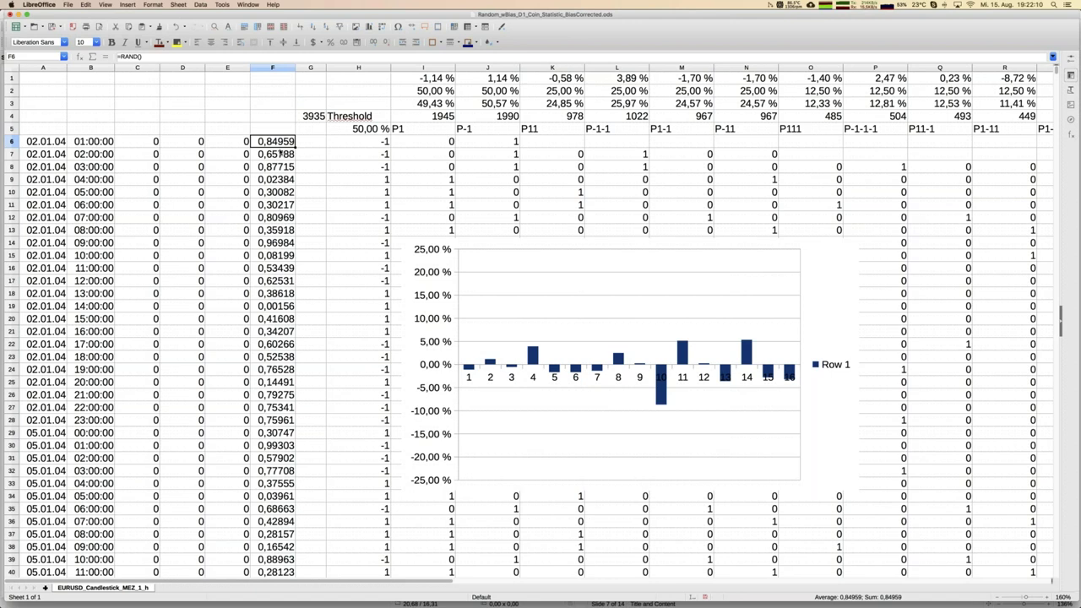
Inspect the Threshold cell H5, the P1 formulas in I6 and I9, and the P1 and P-1 column headers.
{"action": "left_click", "coordinate": [372, 131]}
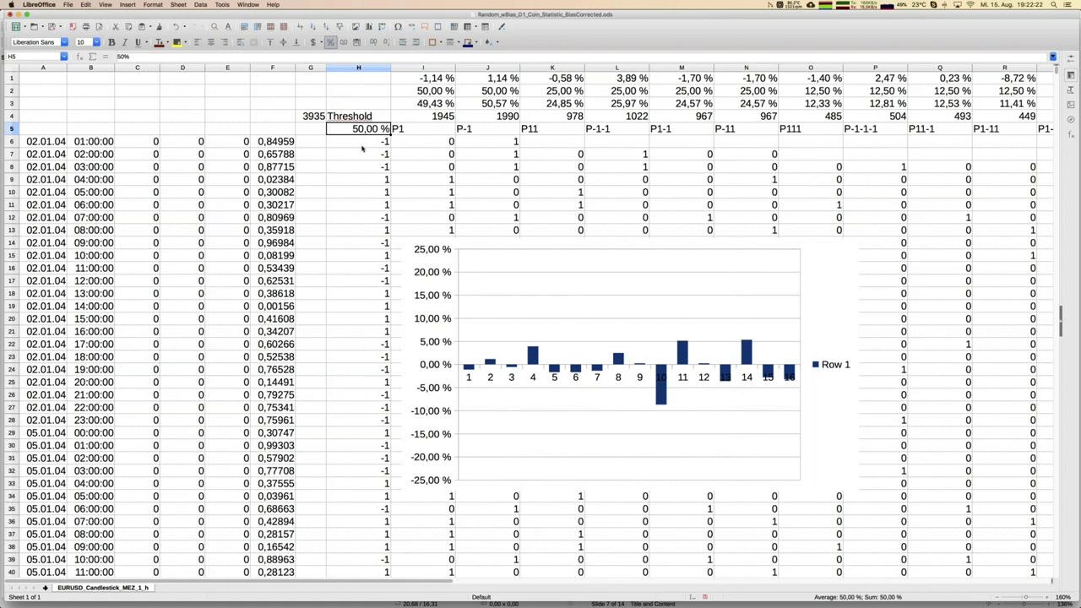
{"action": "key", "text": "super+s"}
{"action": "left_click", "coordinate": [440, 145]}
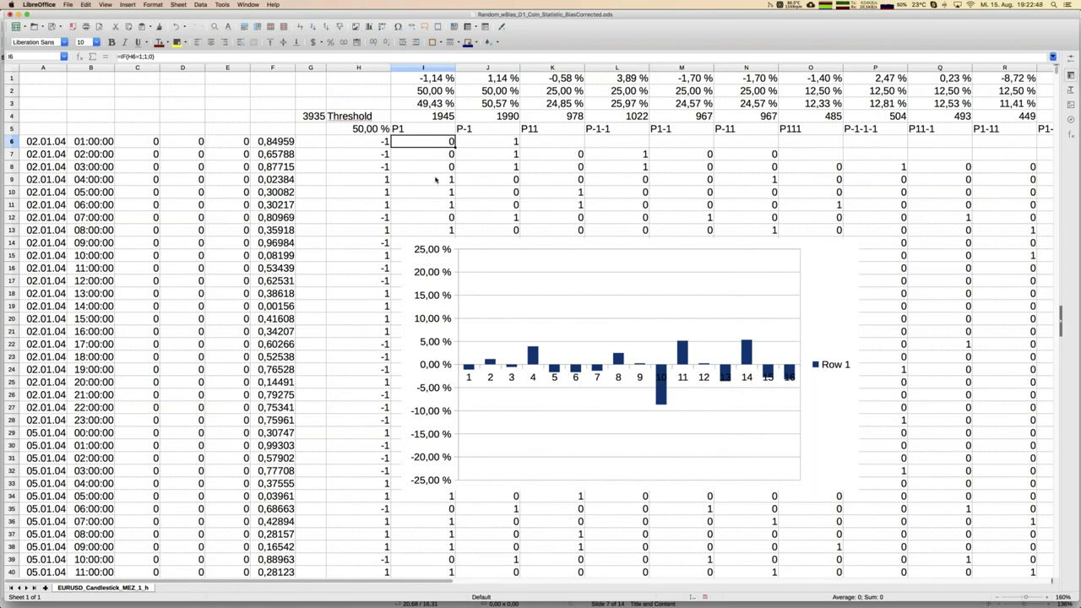
{"action": "left_click", "coordinate": [435, 180]}
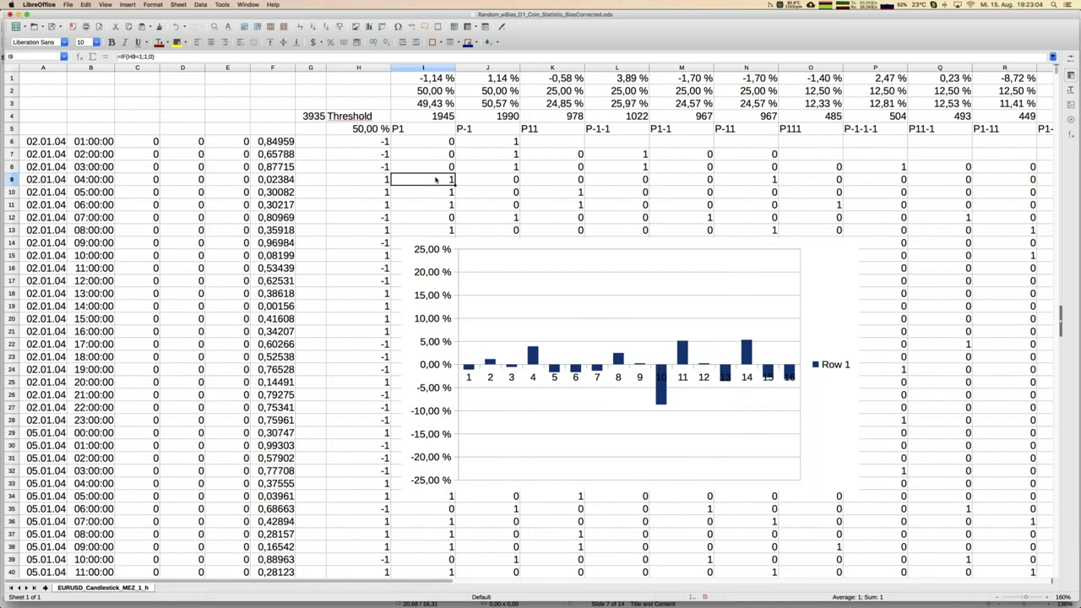
{"action": "key", "text": "Up"}
{"action": "key", "text": "Up"}
{"action": "key", "text": "Up"}
{"action": "key", "text": "Up"}
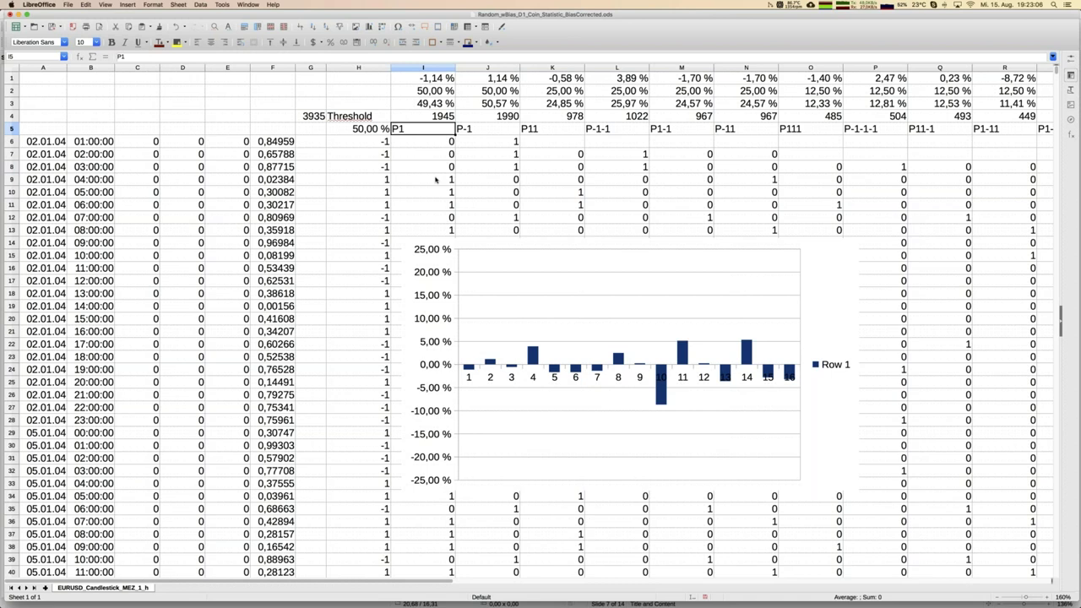
{"action": "key", "text": "Right"}
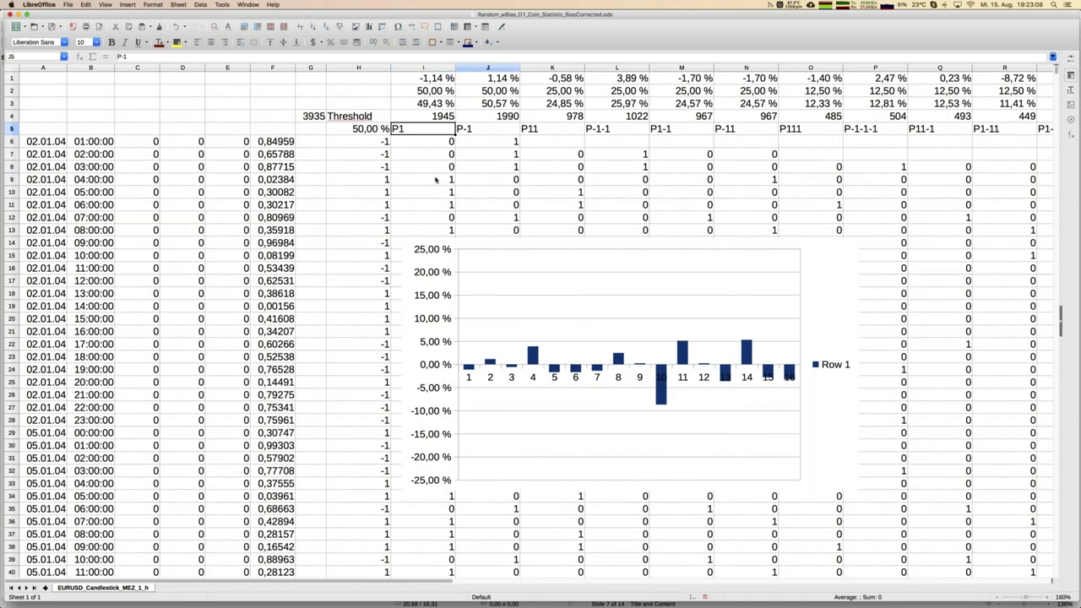
{"action": "key", "text": "Left"}
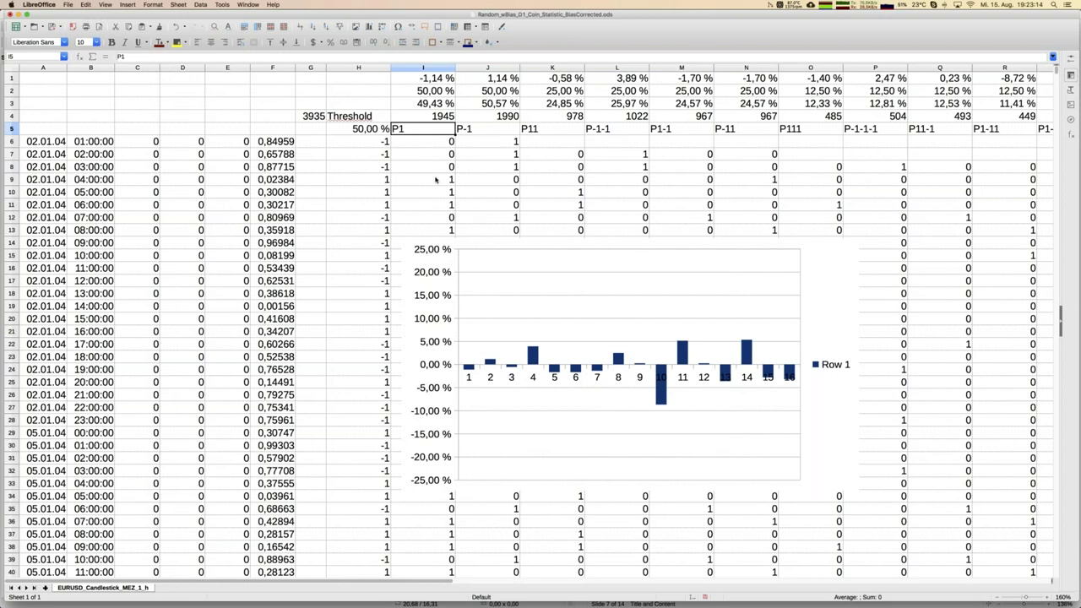
Go through the P1 column's cells from row 6 to row 12 to examine how each candle's direction is flagged.
{"action": "key", "text": "Down"}
{"action": "key", "text": "Down"}
{"action": "key", "text": "Down"}
{"action": "key", "text": "Down"}
{"action": "key", "text": "Down"}
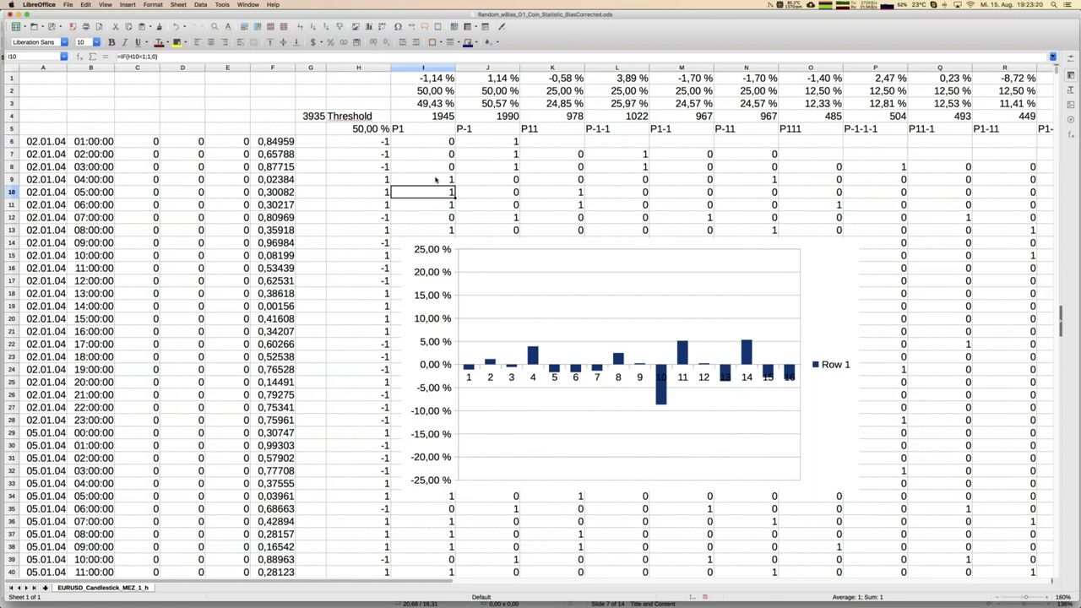
{"action": "key", "text": "Up"}
{"action": "key", "text": "Up"}
{"action": "key", "text": "Up"}
{"action": "key", "text": "Up"}
{"action": "key", "text": "Down"}
{"action": "key", "text": "Down"}
{"action": "key", "text": "Down"}
{"action": "key", "text": "Down"}
{"action": "key", "text": "Down"}
{"action": "key", "text": "Down"}
{"action": "key", "text": "Up"}
{"action": "key", "text": "Up"}
{"action": "key", "text": "Up"}
{"action": "key", "text": "Up"}
{"action": "key", "text": "Up"}
{"action": "key", "text": "Up"}
Examine the P-1 column's formulas and flags from J6 down to row 10.
{"action": "key", "text": "Right"}
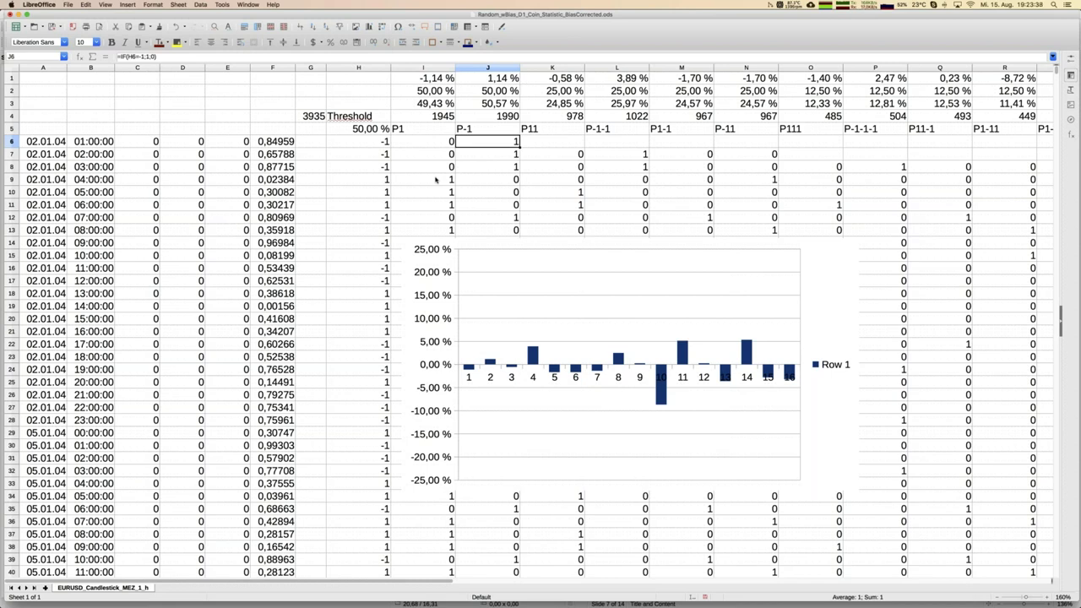
{"action": "key", "text": "Down"}
{"action": "key", "text": "Down"}
{"action": "key", "text": "Down"}
{"action": "key", "text": "Down"}
{"action": "key", "text": "Up"}
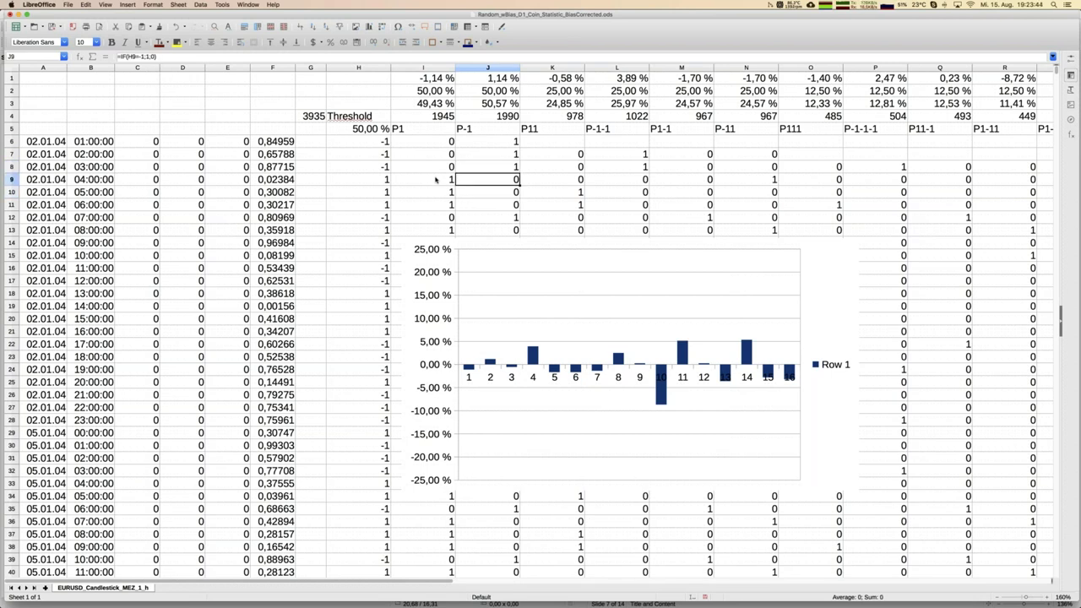
{"action": "key", "text": "Up"}
{"action": "key", "text": "Up"}
Inspect the P11 formula in K7 with its referenced cells highlighted, leave it unedited, and check the matching cell K10.
{"action": "key", "text": "Right"}
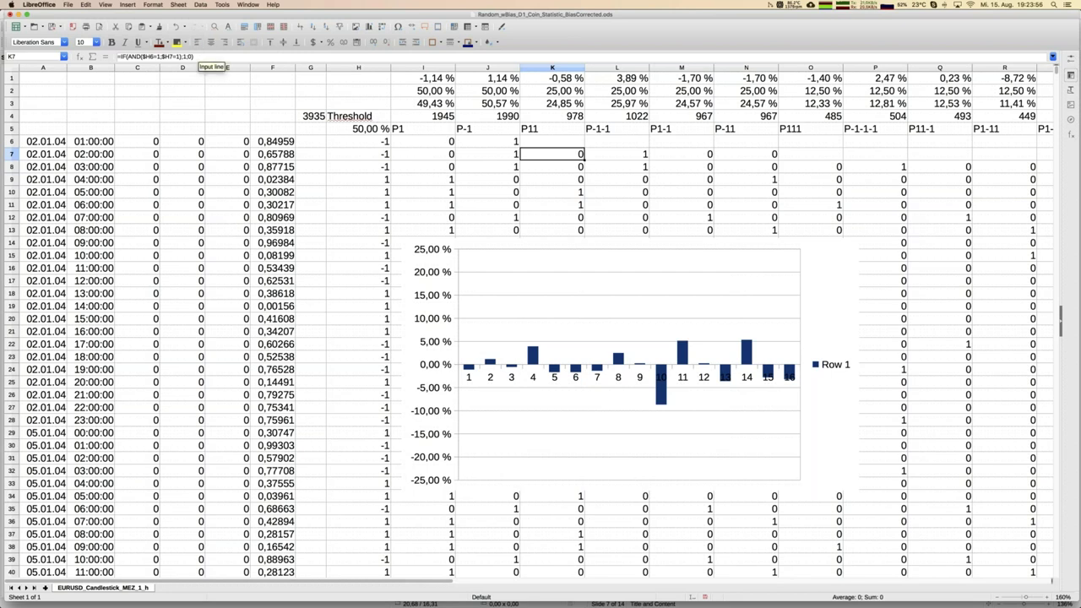
{"action": "left_click", "coordinate": [196, 56]}
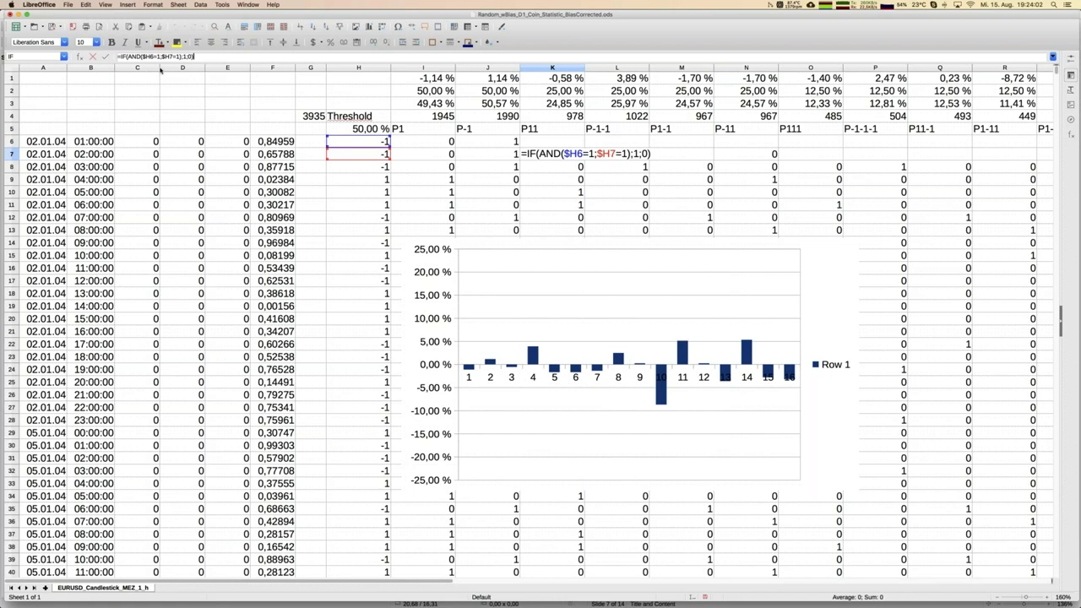
{"action": "key", "text": "Escape"}
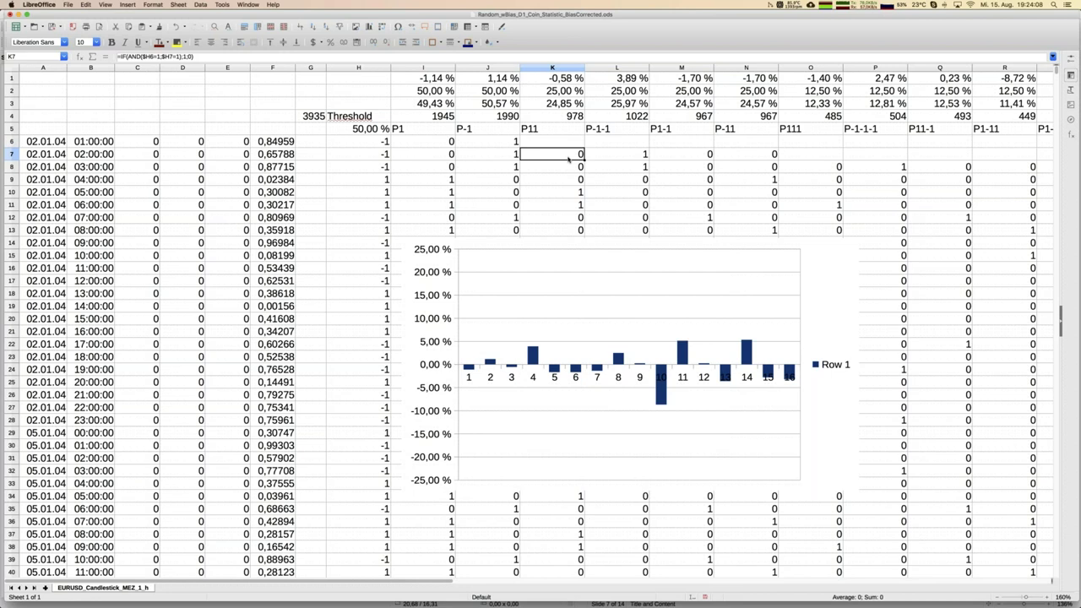
{"action": "left_click", "coordinate": [566, 194]}
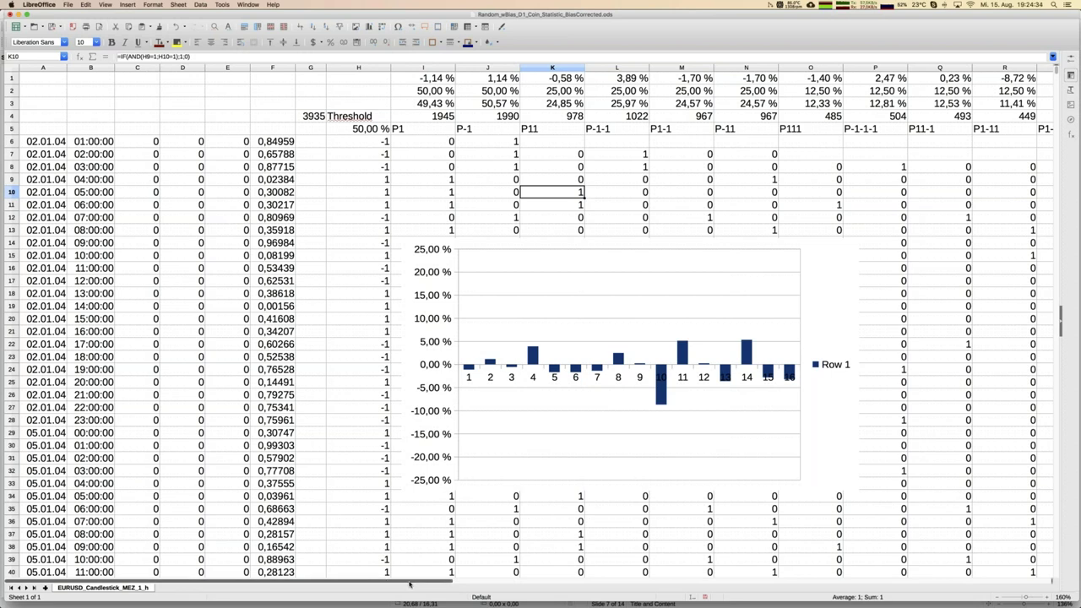
Reduce the sheet zoom to 140% and look at the three-candle pattern columns starting at P111 in O5.
{"action": "scroll", "coordinate": [437, 584], "scroll_direction": "right", "scroll_amount": 2}
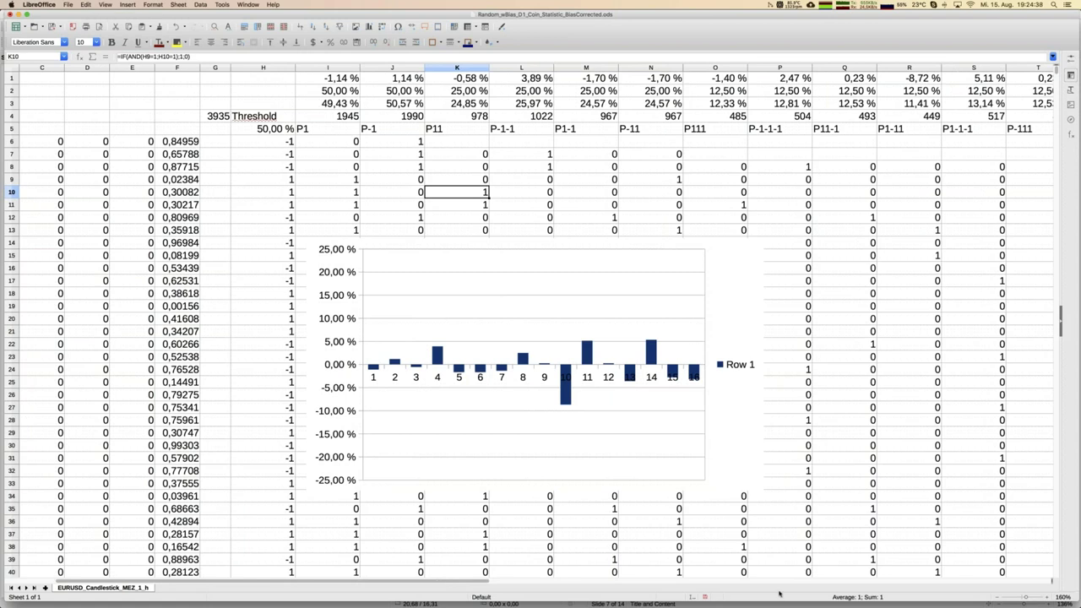
{"action": "left_click", "coordinate": [997, 598]}
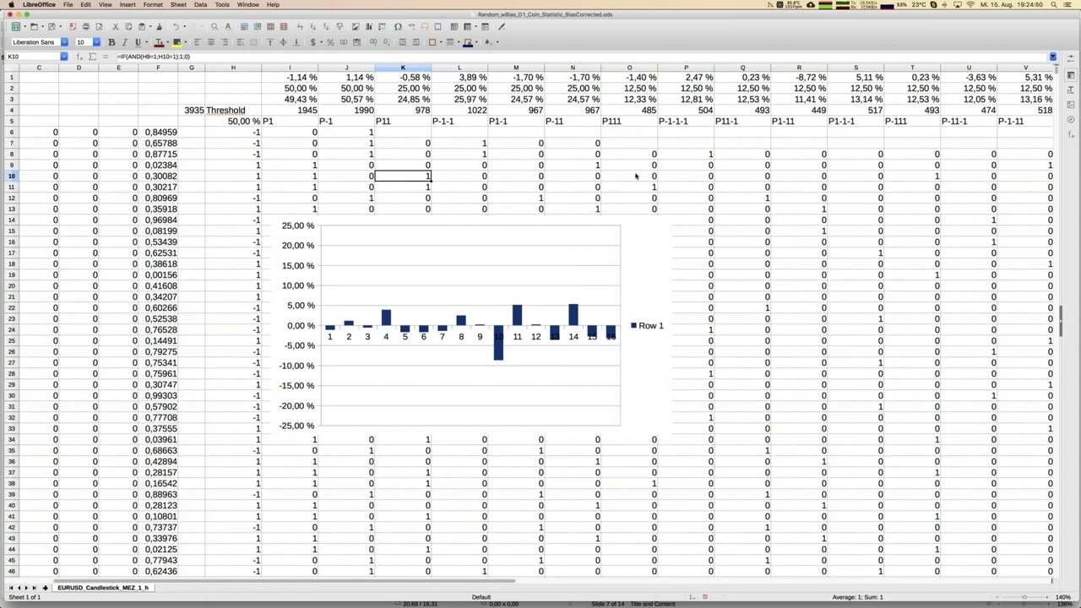
{"action": "left_click", "coordinate": [616, 124]}
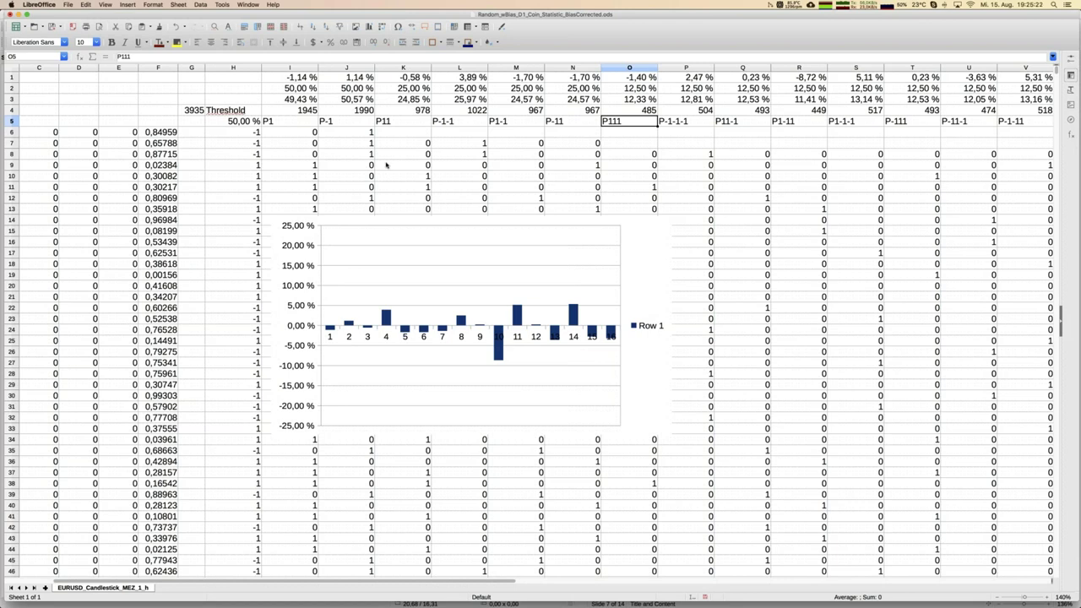
Label the target percentage row "Soll" in H2 and the actual percentage row "Ist" in H3.
{"action": "left_click", "coordinate": [303, 91]}
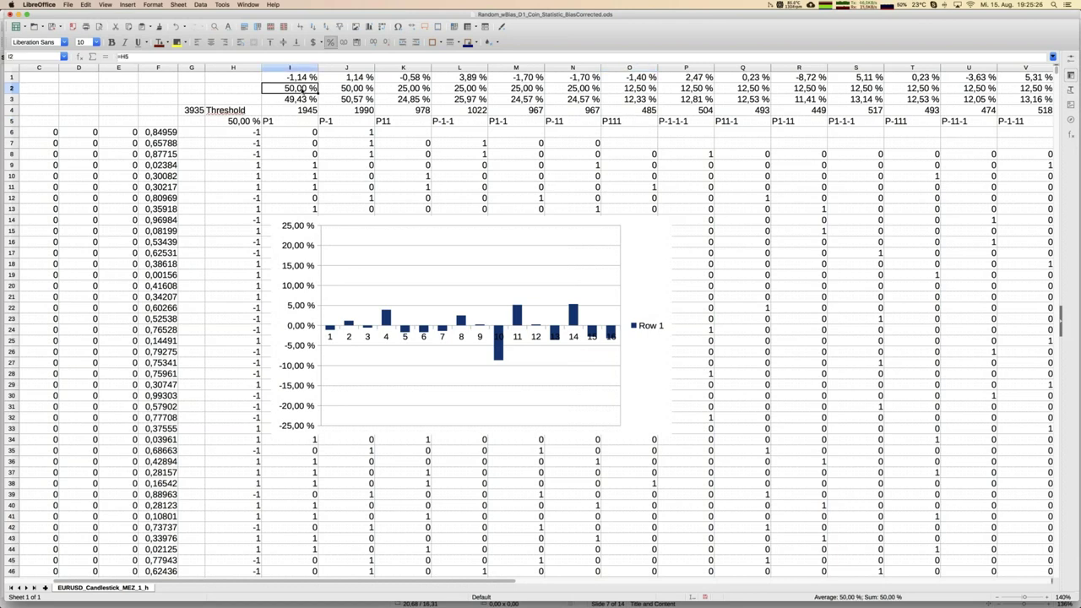
{"action": "key", "text": "Left"}
{"action": "type", "text": "Soll"}
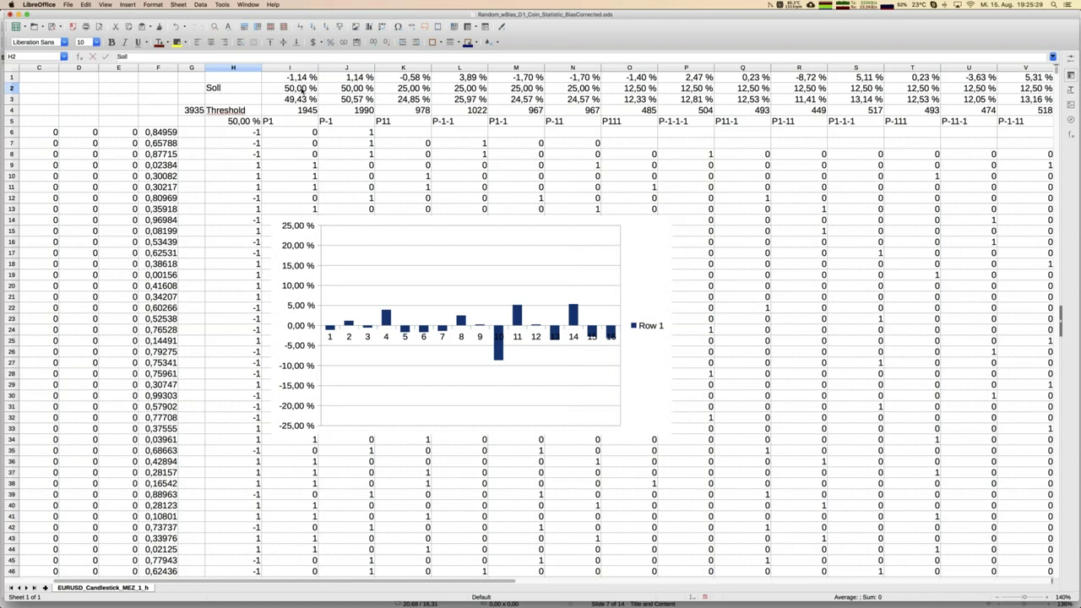
{"action": "key", "text": "Return"}
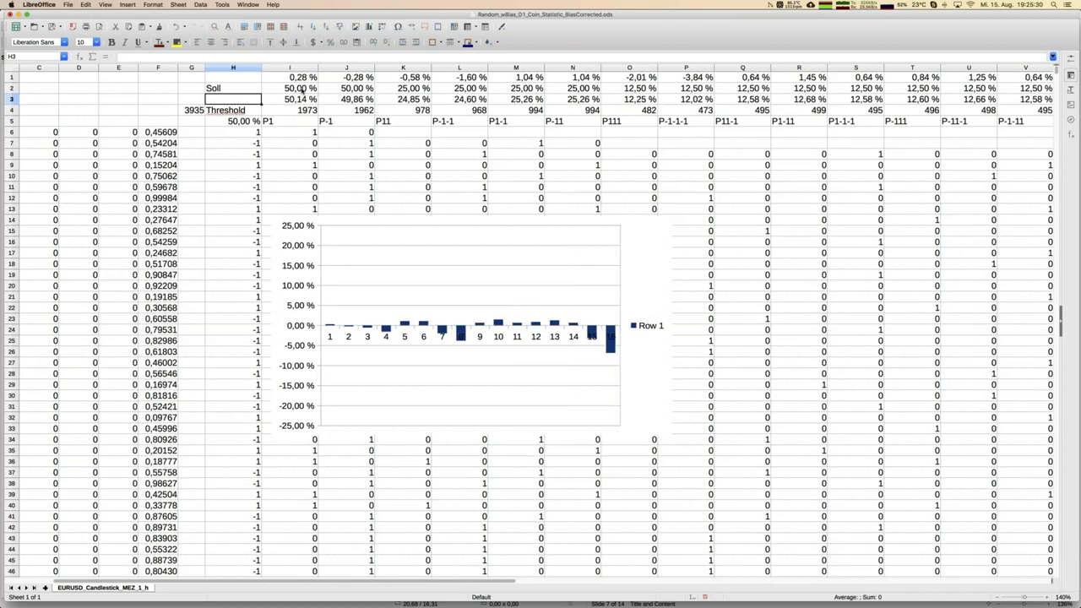
{"action": "type", "text": "Ist"}
{"action": "key", "text": "Return"}
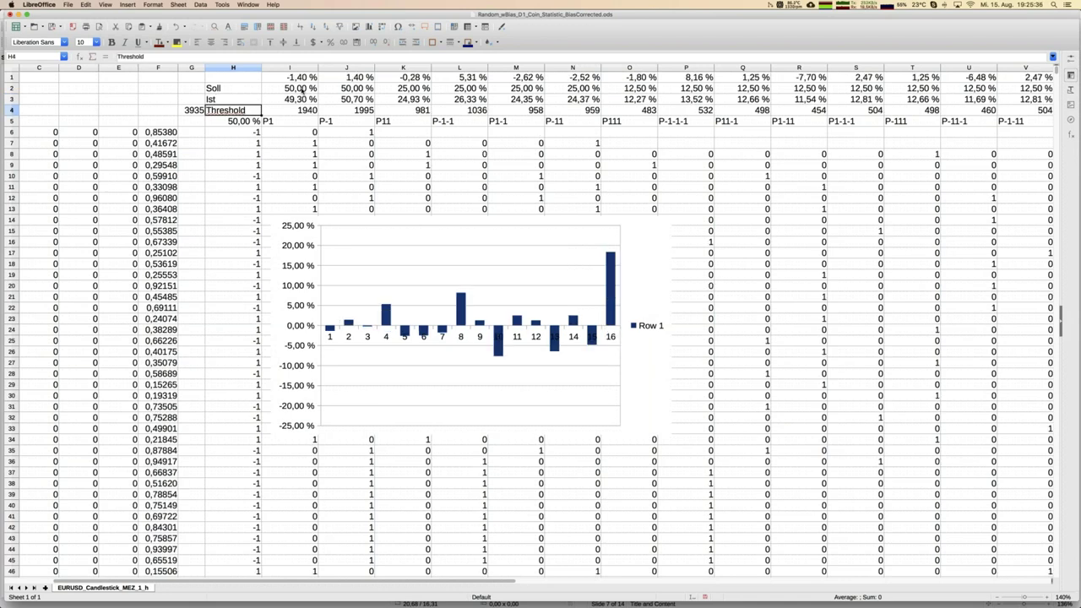
{"action": "key", "text": "Up"}
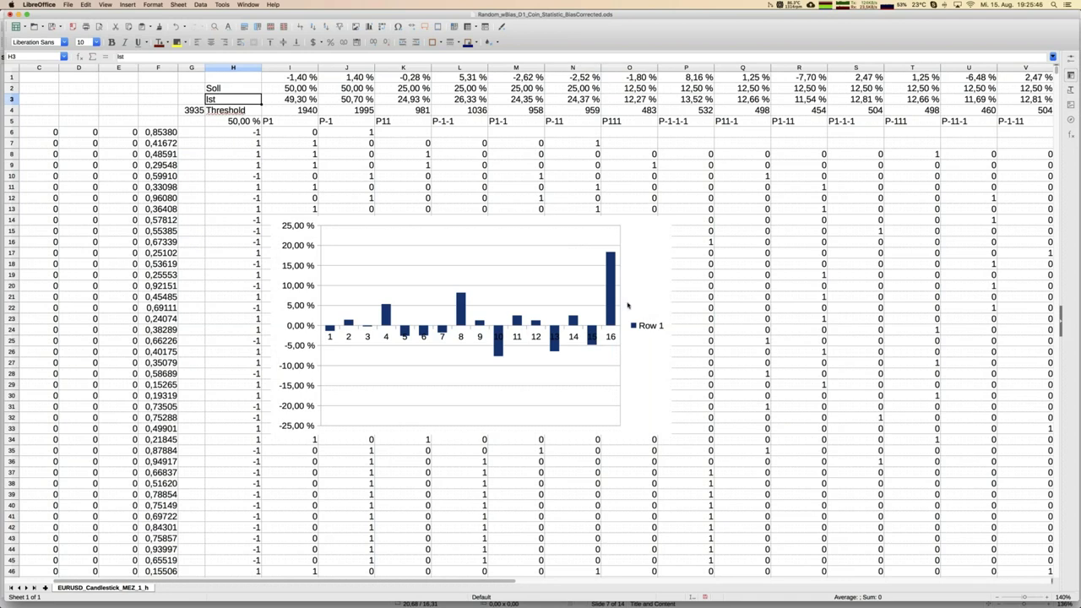
Recalculate the random data repeatedly with all pattern columns through P-1-1-1-1 in view, comparing the deviations in the bar chart.
{"action": "scroll", "coordinate": [714, 169], "scroll_direction": "right", "scroll_amount": 1}
{"action": "scroll", "coordinate": [714, 169], "scroll_direction": "right", "scroll_amount": 3}
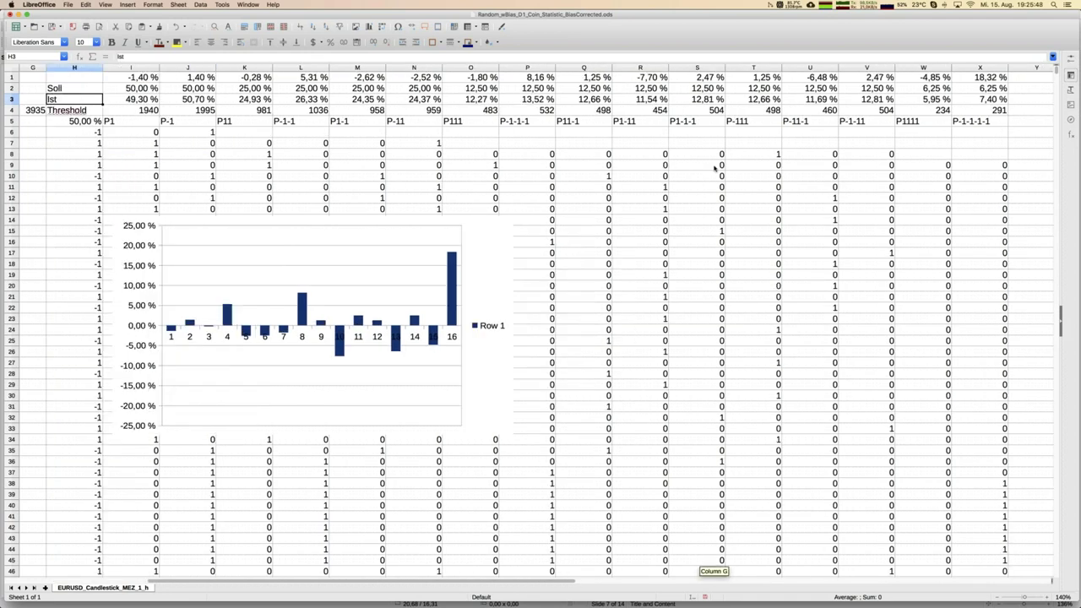
{"action": "scroll", "coordinate": [714, 169], "scroll_direction": "right", "scroll_amount": 5}
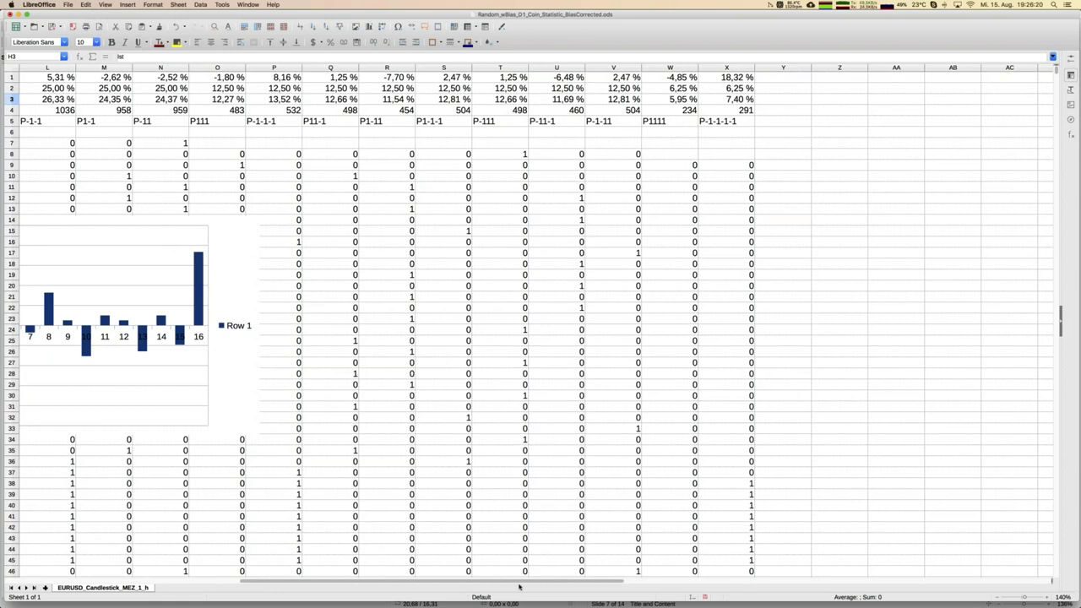
{"action": "left_click_drag", "start_coordinate": [490, 581], "coordinate": [454, 582]}
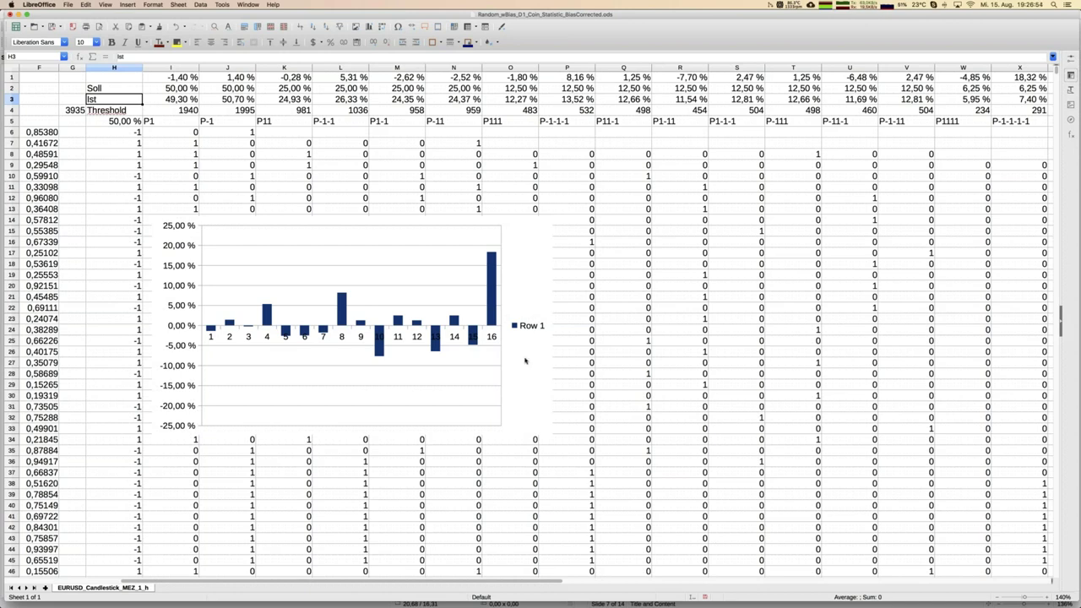
{"action": "left_click", "coordinate": [289, 132]}
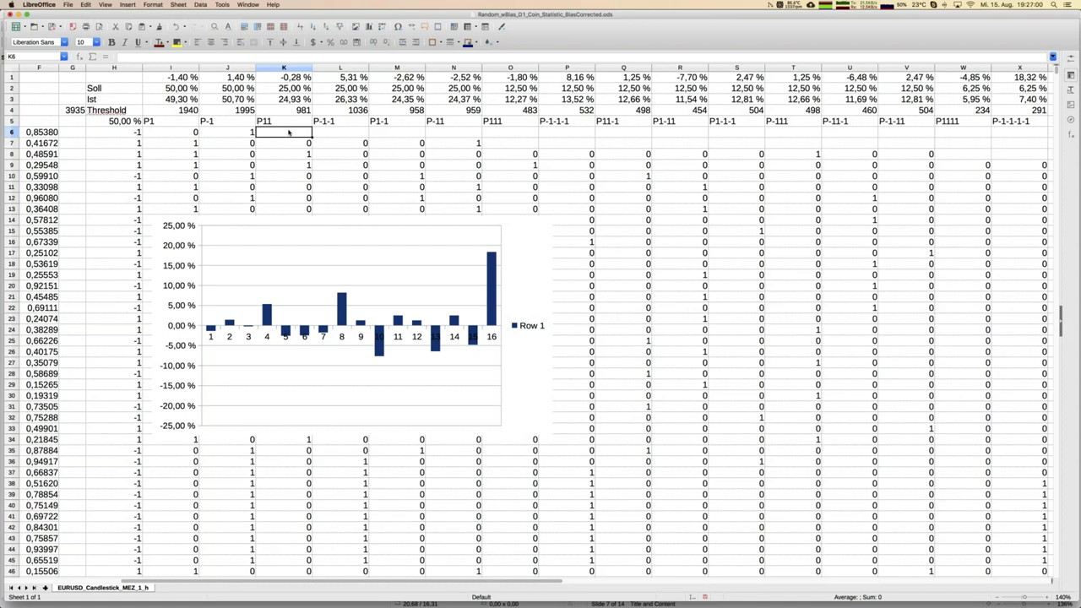
{"action": "key", "text": "F9"}
{"action": "key", "text": "F9"}
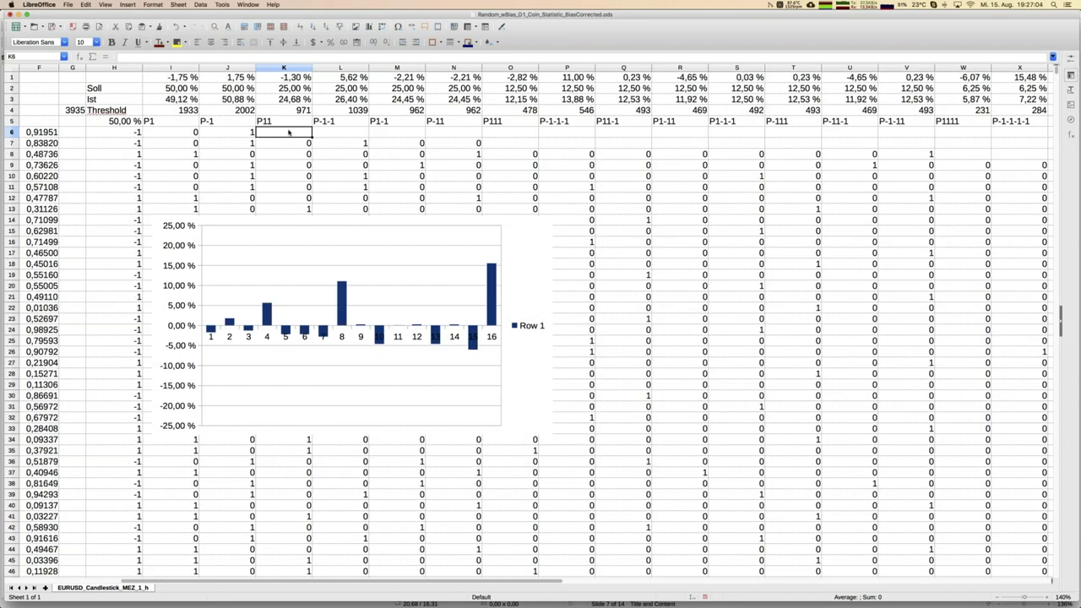
{"action": "key", "text": "F9"}
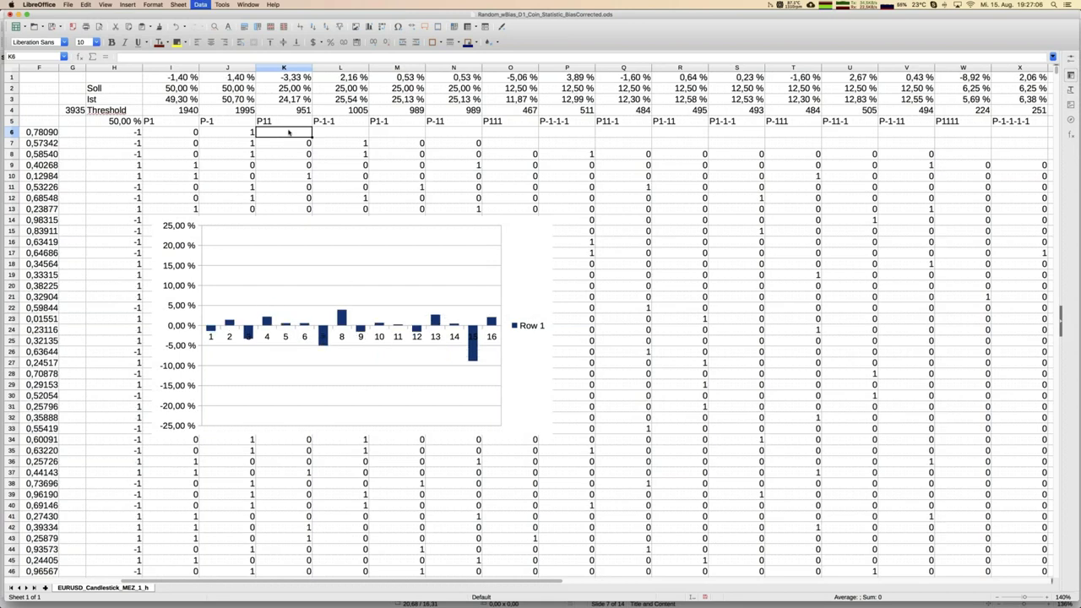
{"action": "key", "text": "F9"}
{"action": "key", "text": "F9"}
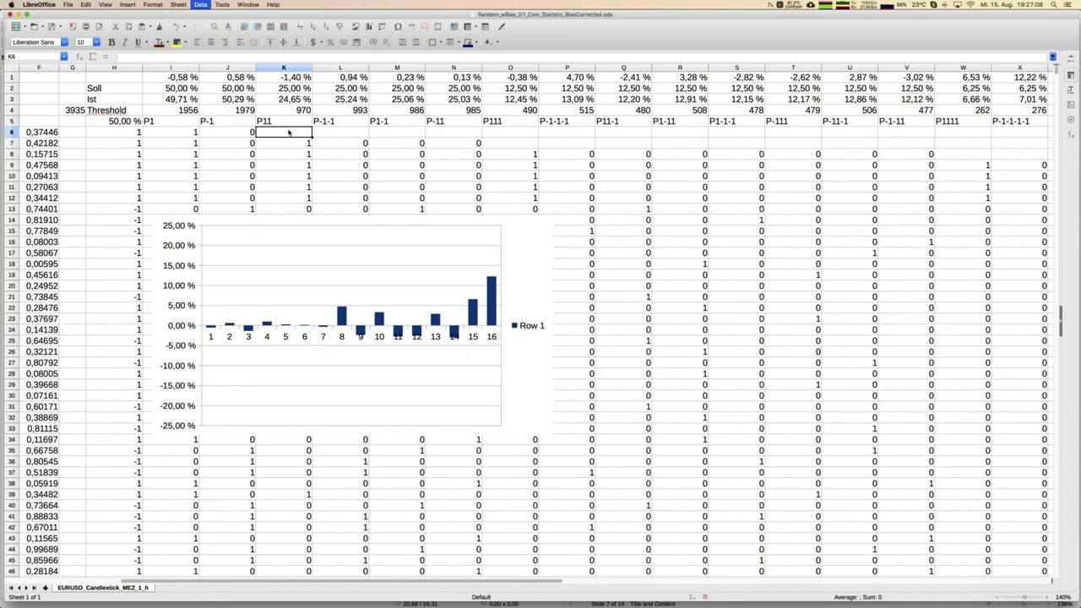
{"action": "key", "text": "F9"}
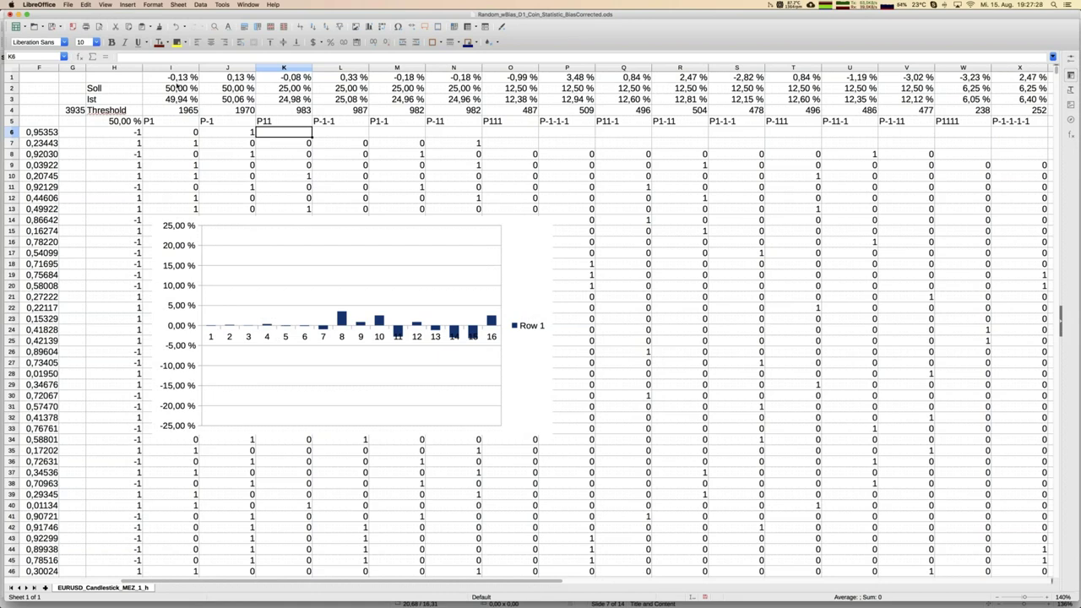
Check the direction formula in H11 and set the Threshold in H5 to 60%.
{"action": "left_click", "coordinate": [118, 186]}
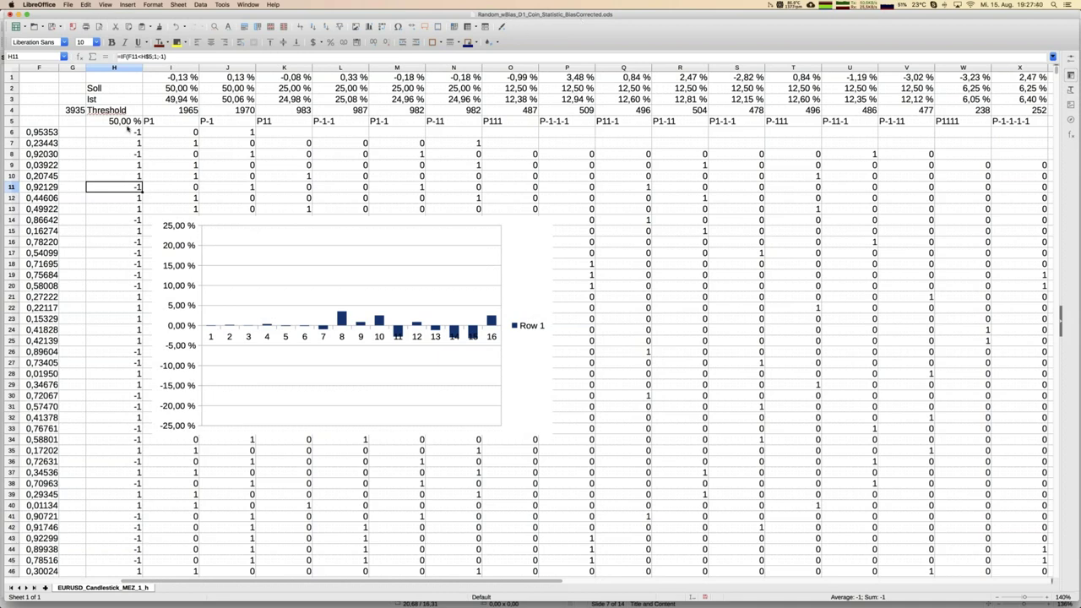
{"action": "left_click", "coordinate": [127, 123]}
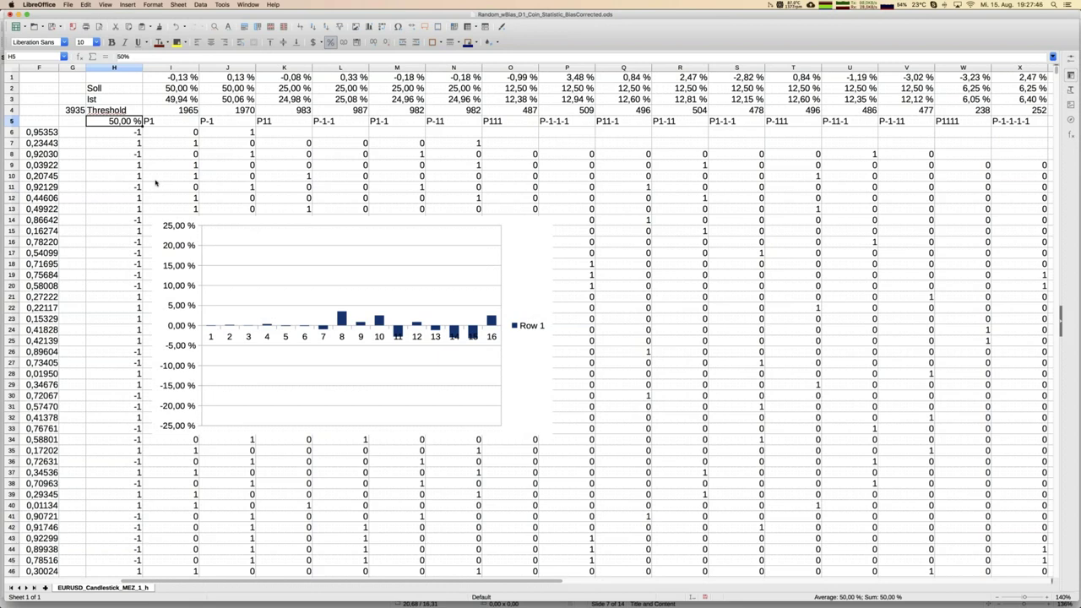
{"action": "type", "text": "60%"}
{"action": "key", "text": "Return"}
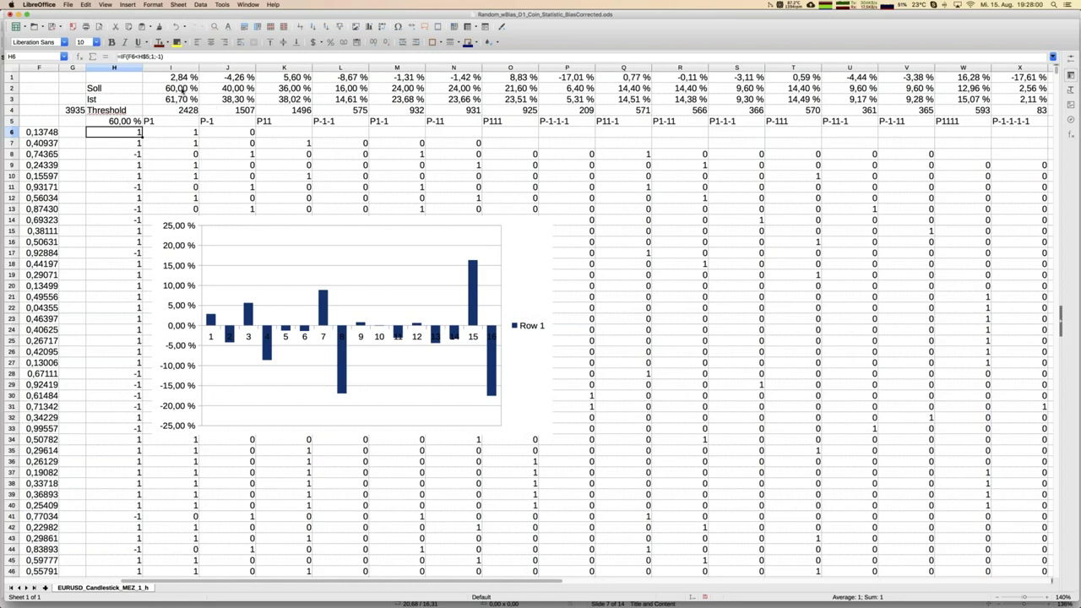
Inspect the Soll formulas for P1 and P-1 in I2 and J2, and recalculate the random data twice.
{"action": "left_click", "coordinate": [177, 90]}
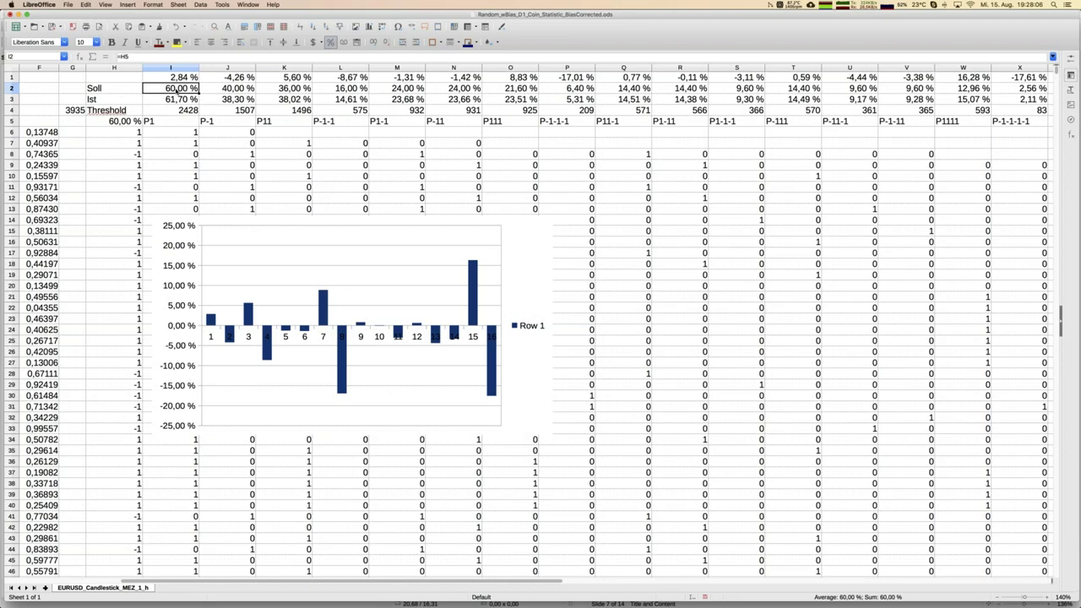
{"action": "left_click", "coordinate": [235, 91]}
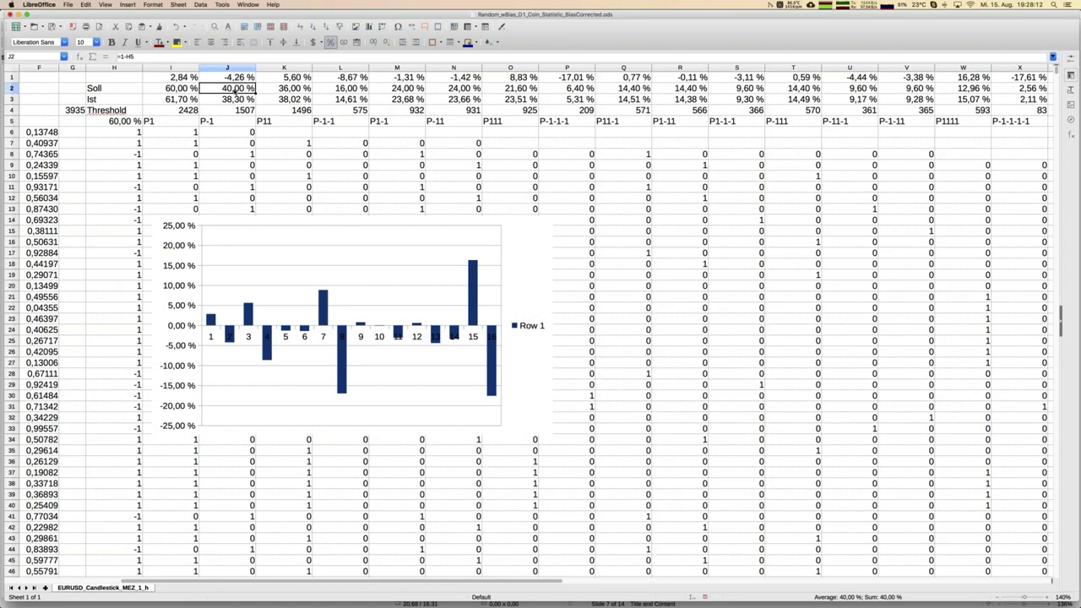
{"action": "key", "text": "F9"}
{"action": "key", "text": "F9"}
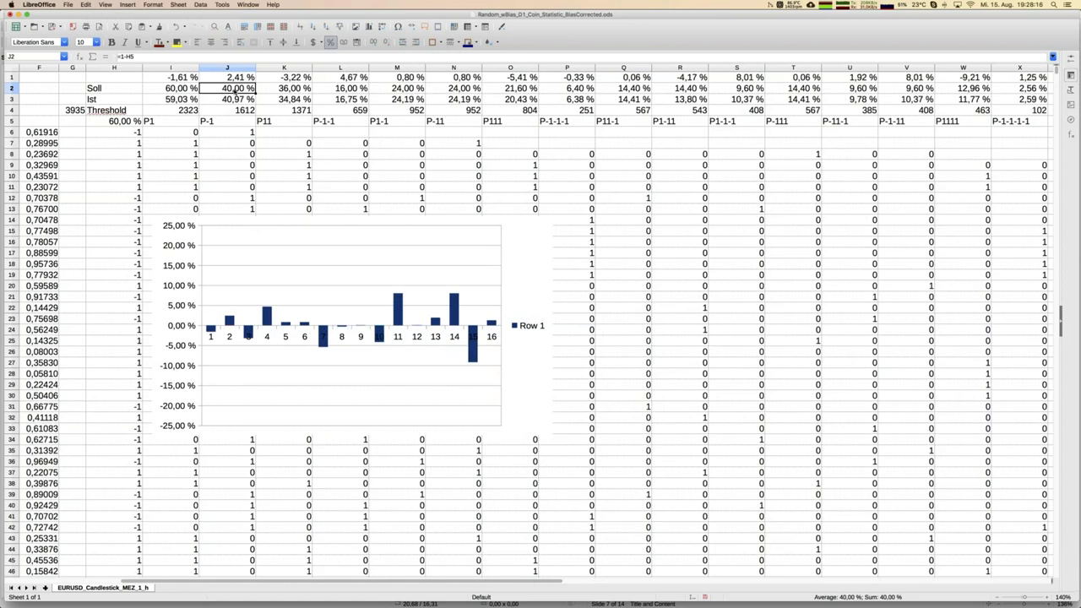
Recalculate the random data three more times at the 60% threshold, comparing the pattern deviations in the bar chart.
{"action": "key", "text": "F9"}
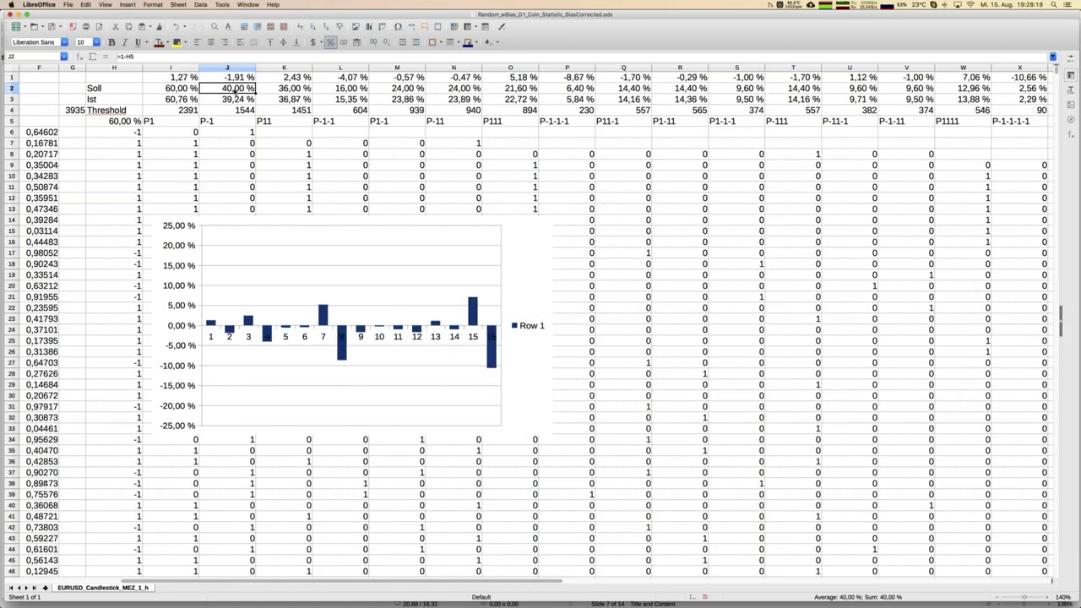
{"action": "key", "text": "F9"}
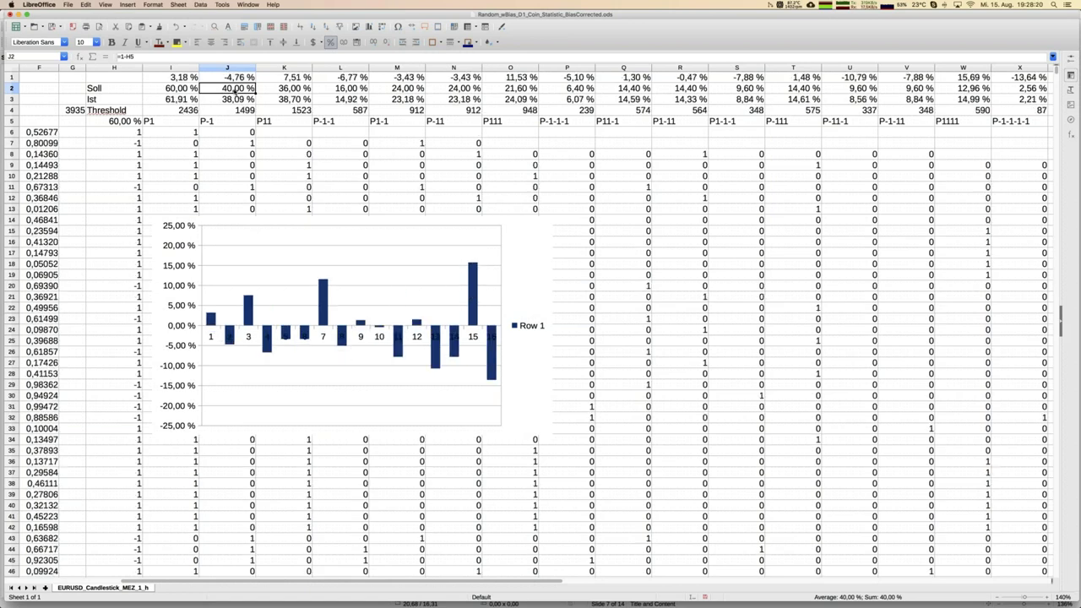
{"action": "key", "text": "F9"}
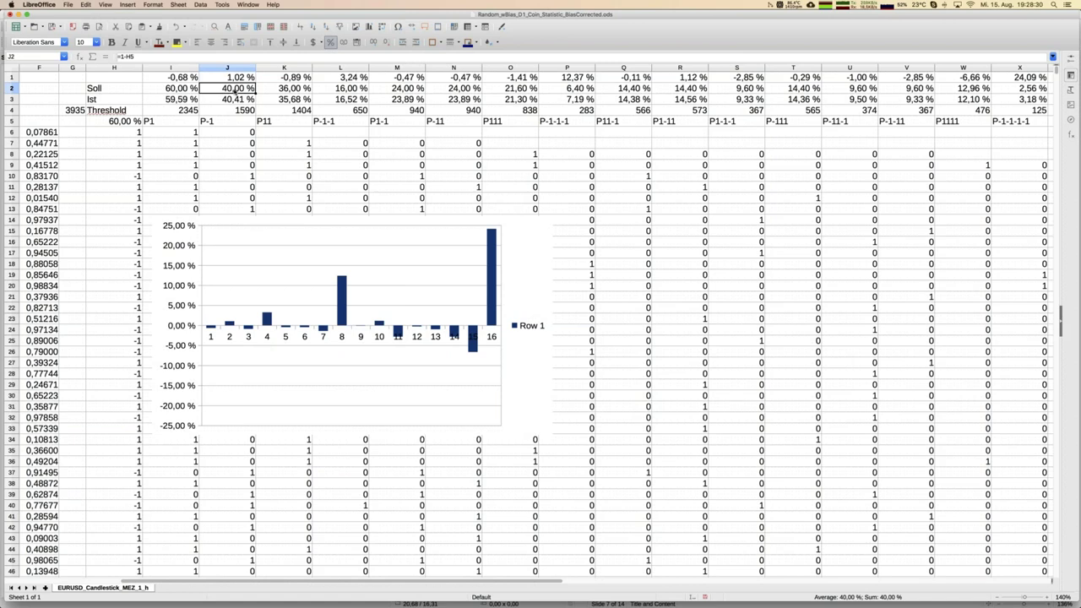
Set the Threshold in H5 back to 50%.
{"action": "key", "text": "Left"}
{"action": "key", "text": "Left"}
{"action": "key", "text": "Down"}
{"action": "key", "text": "Down"}
{"action": "key", "text": "Down"}
{"action": "key", "text": "Down"}
{"action": "key", "text": "Up"}
{"action": "type", "text": "50%"}
{"action": "key", "text": "Return"}
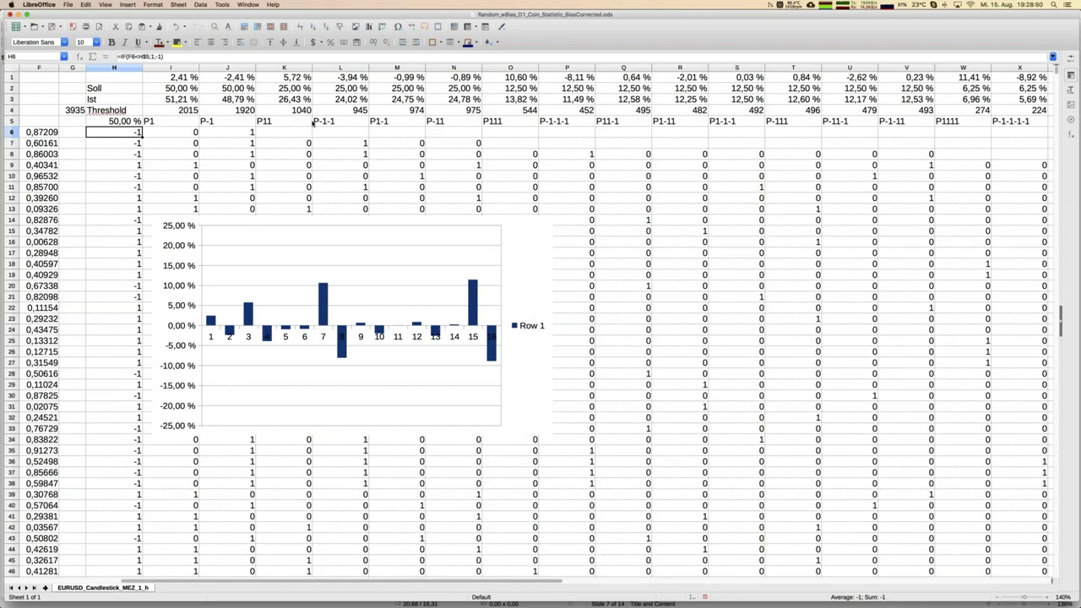
Switch to the JFD_Brokers_Abweichung_Zufall_GE_20180815.odp presentation, glance at the "Beobachtungen D1" slide and return to slide 7.
{"action": "left_click", "coordinate": [246, 5]}
{"action": "left_click", "coordinate": [253, 36]}
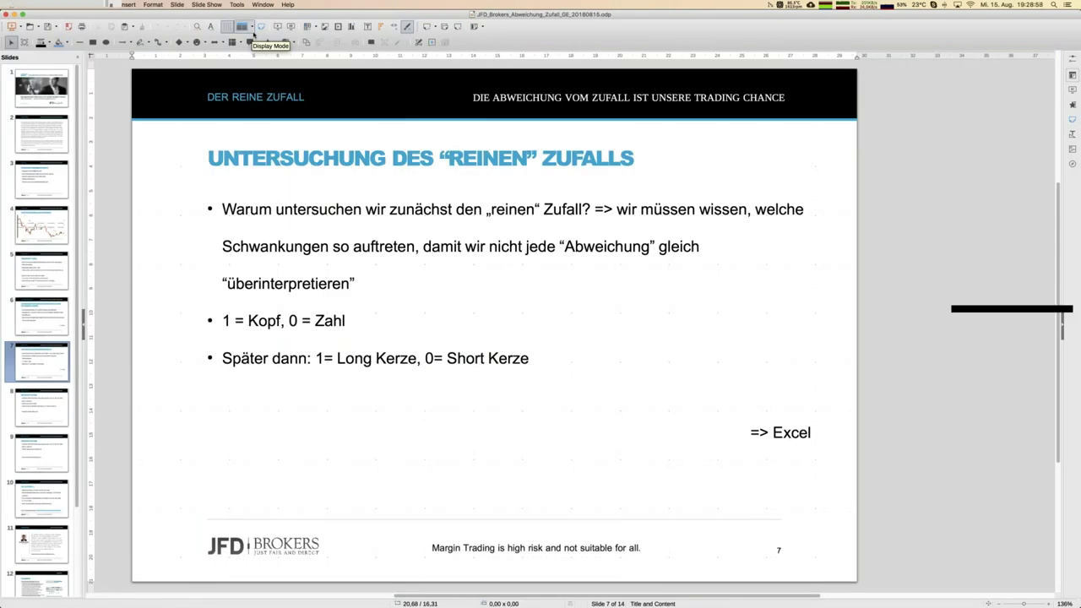
{"action": "key", "text": "Page_Down"}
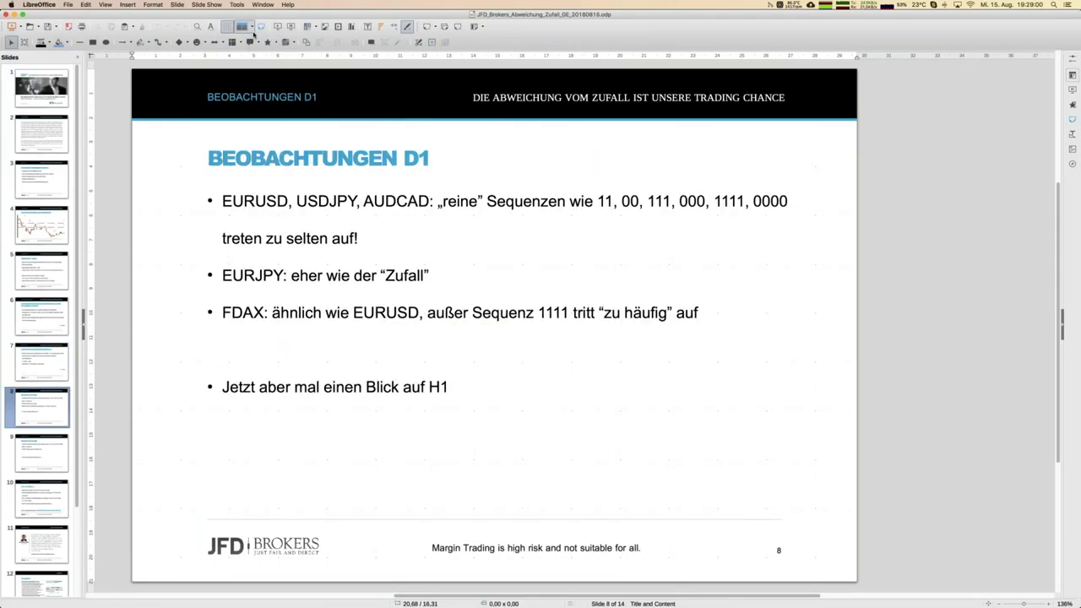
{"action": "key", "text": "Page_Up"}
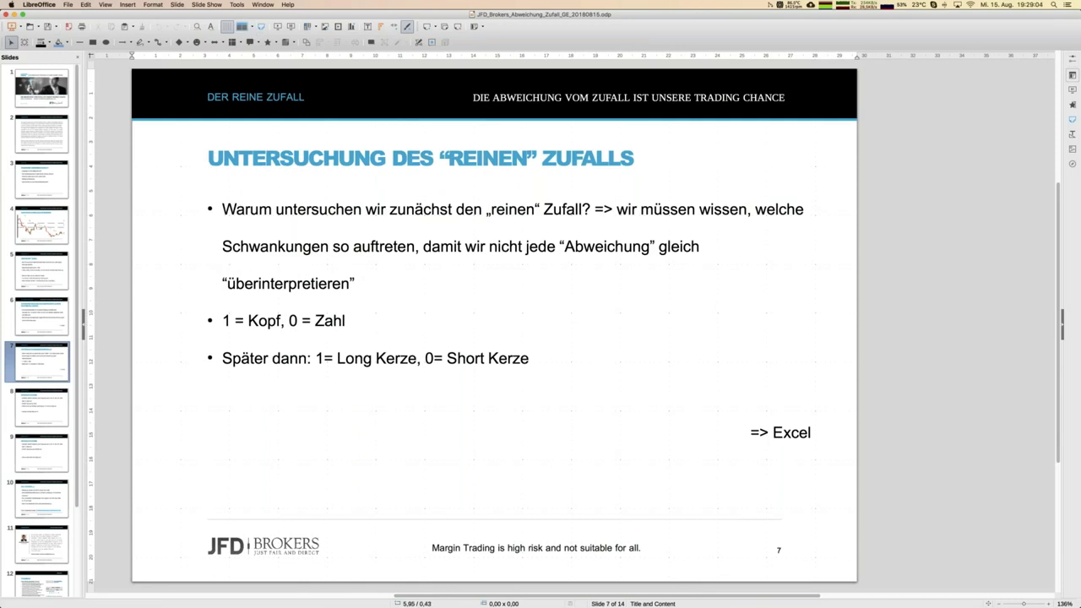
Switch to the EURUSD_D1_Coin_Statistic_BiasCorrected_oNull.ods spreadsheet and move the bar chart down to uncover the first pattern rows.
{"action": "left_click", "coordinate": [262, 5]}
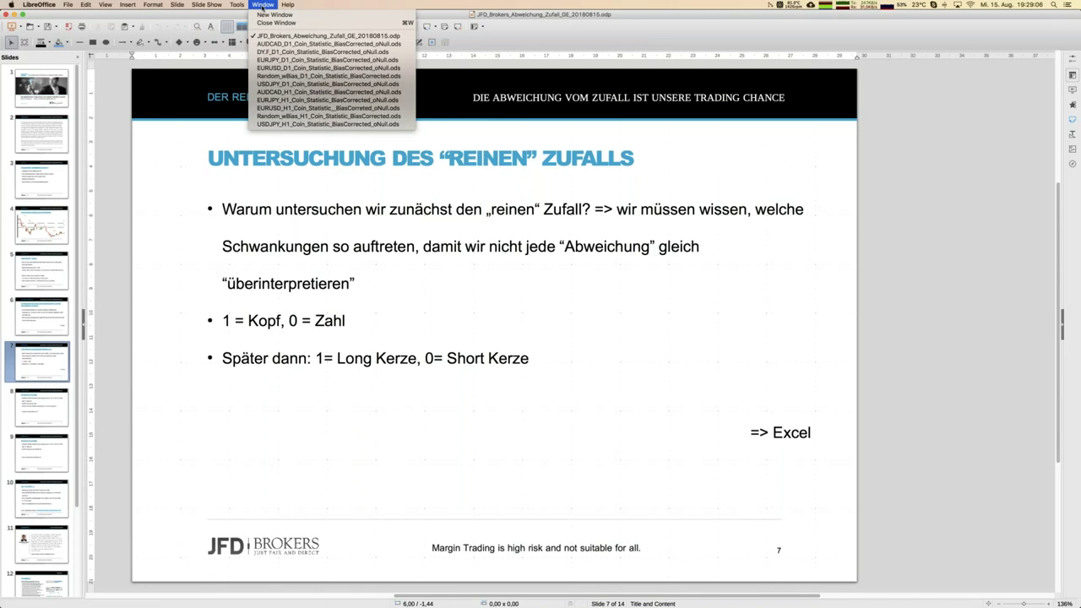
{"action": "left_click", "coordinate": [279, 69]}
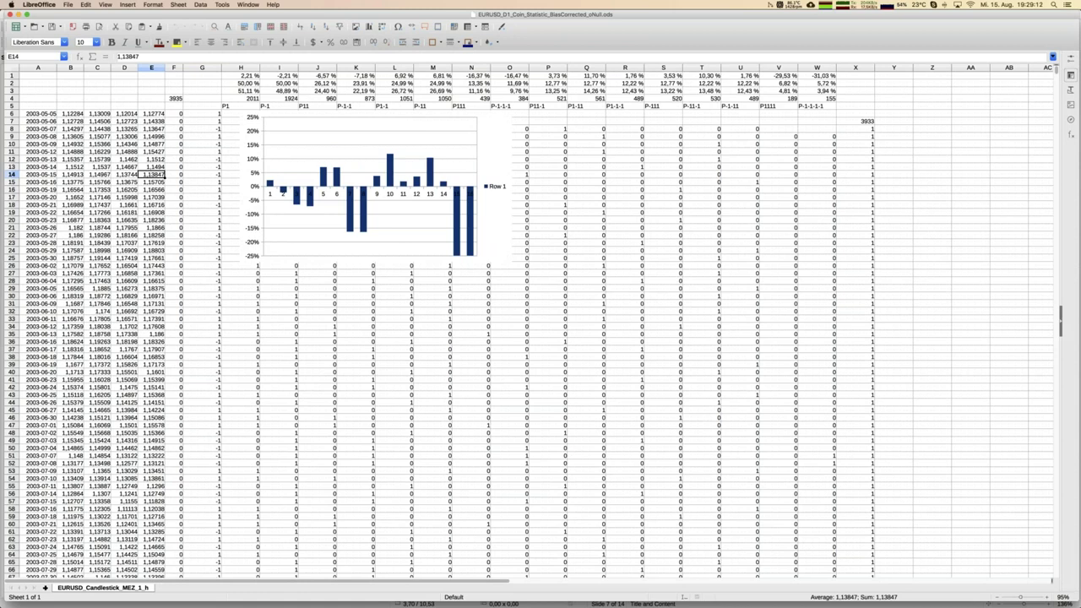
{"action": "left_click", "coordinate": [1047, 598]}
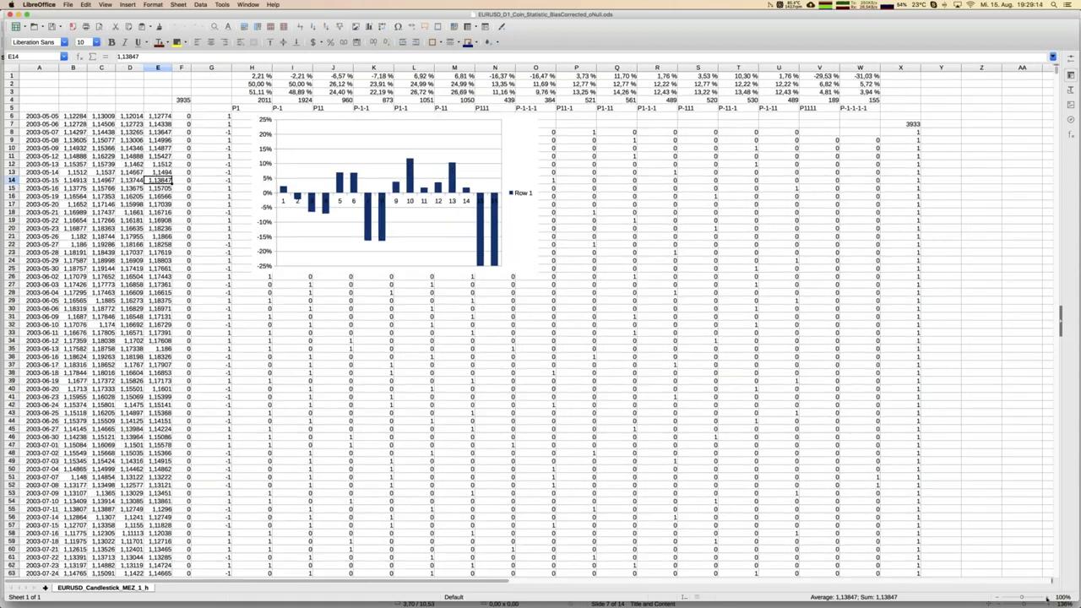
{"action": "left_click", "coordinate": [1047, 598]}
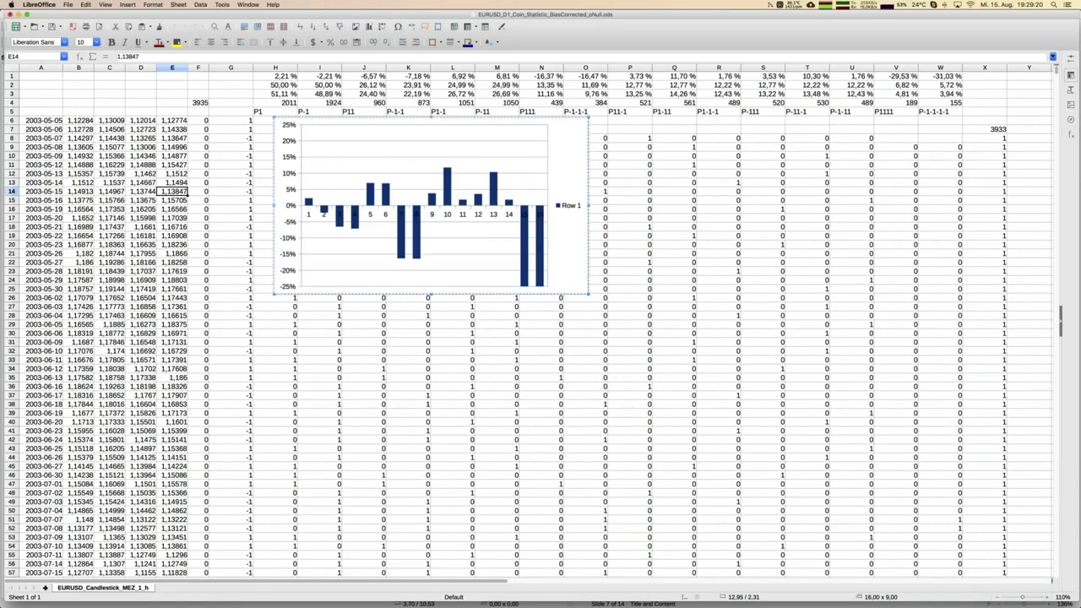
{"action": "left_click_drag", "start_coordinate": [393, 126], "coordinate": [393, 155]}
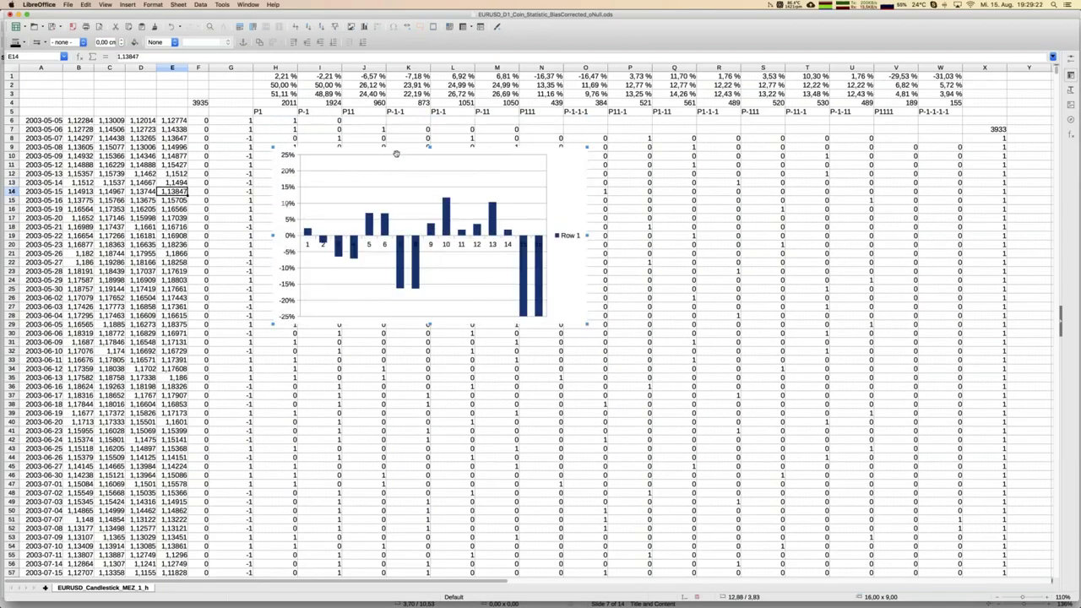
{"action": "left_click", "coordinate": [140, 130]}
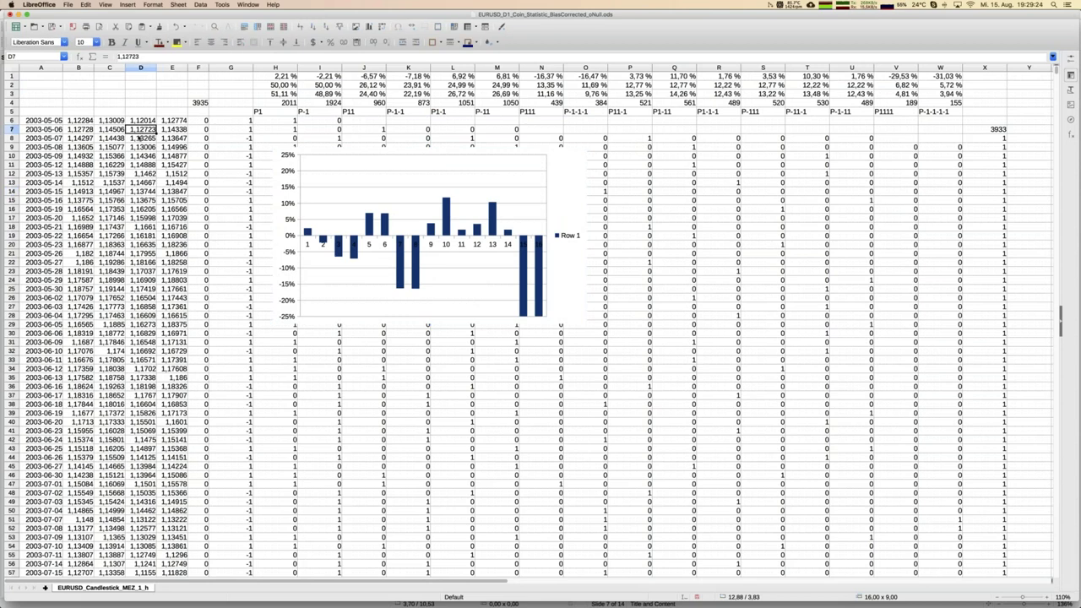
Review the EURUSD price data starting at the first date in A6 and check the candle direction formula in G6.
{"action": "left_click", "coordinate": [40, 123]}
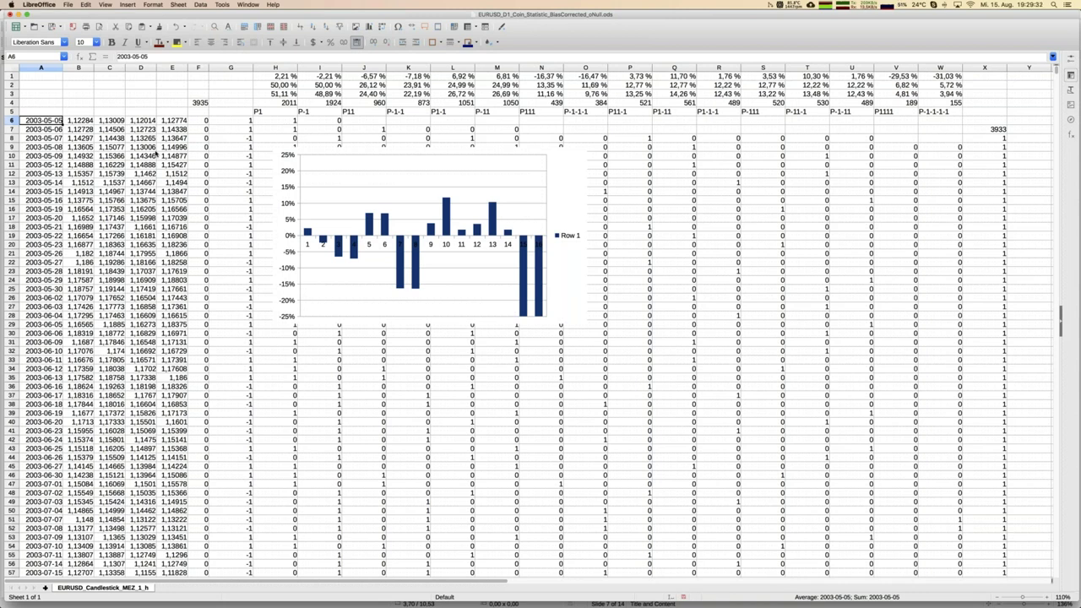
{"action": "left_click", "coordinate": [155, 149]}
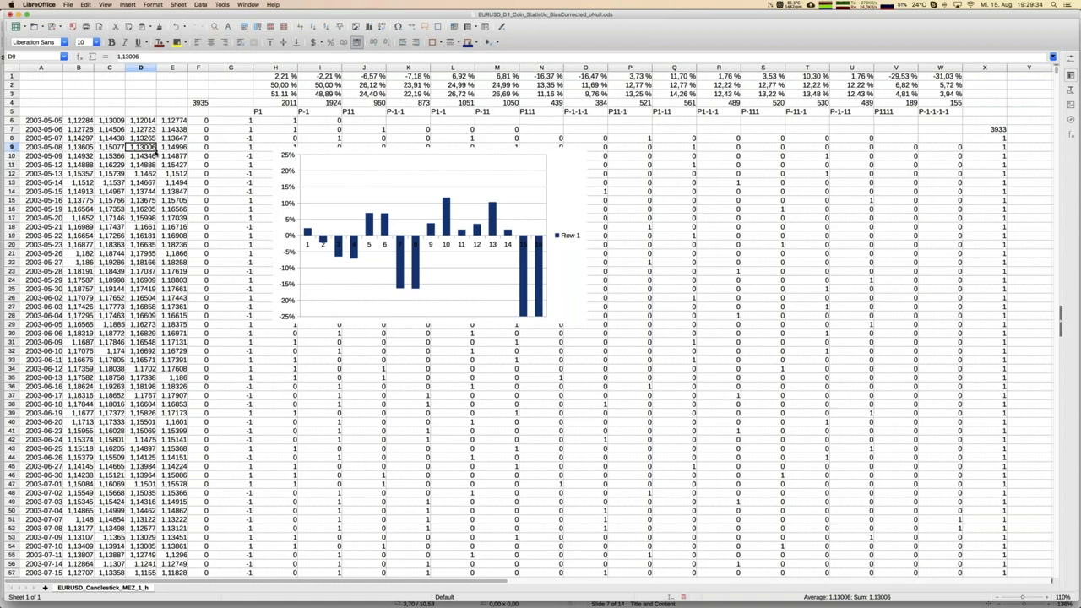
{"action": "key", "text": "Up"}
{"action": "key", "text": "Up"}
{"action": "key", "text": "Up"}
{"action": "key", "text": "Right"}
{"action": "key", "text": "Right"}
{"action": "key", "text": "Right"}
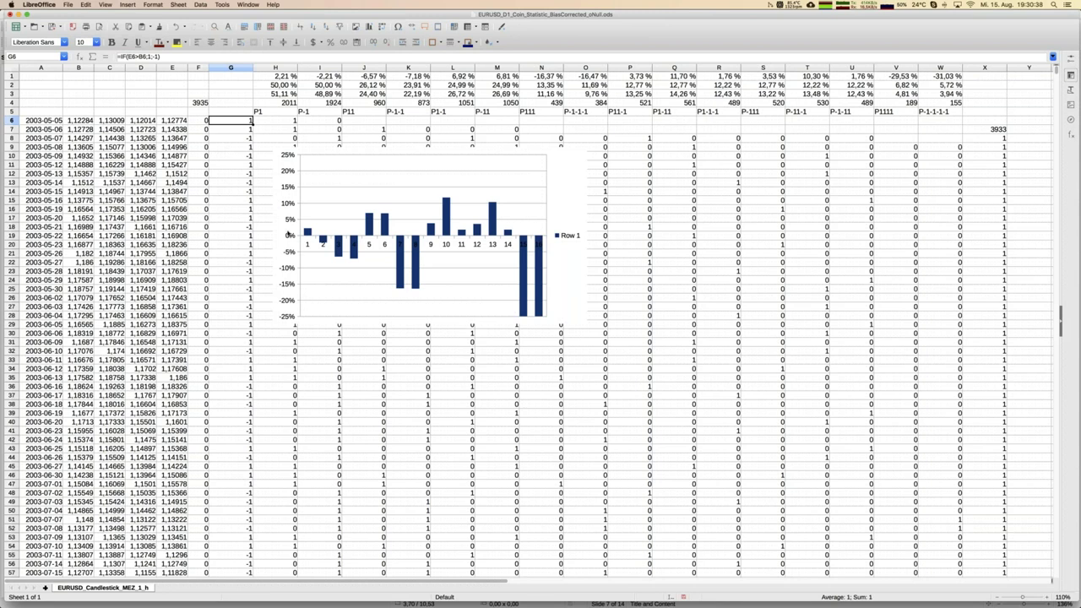
Enlarge the sheet view and inspect the target percentage in H2 and the actual percentage formulas in H3 and I3.
{"action": "left_click", "coordinate": [1047, 598]}
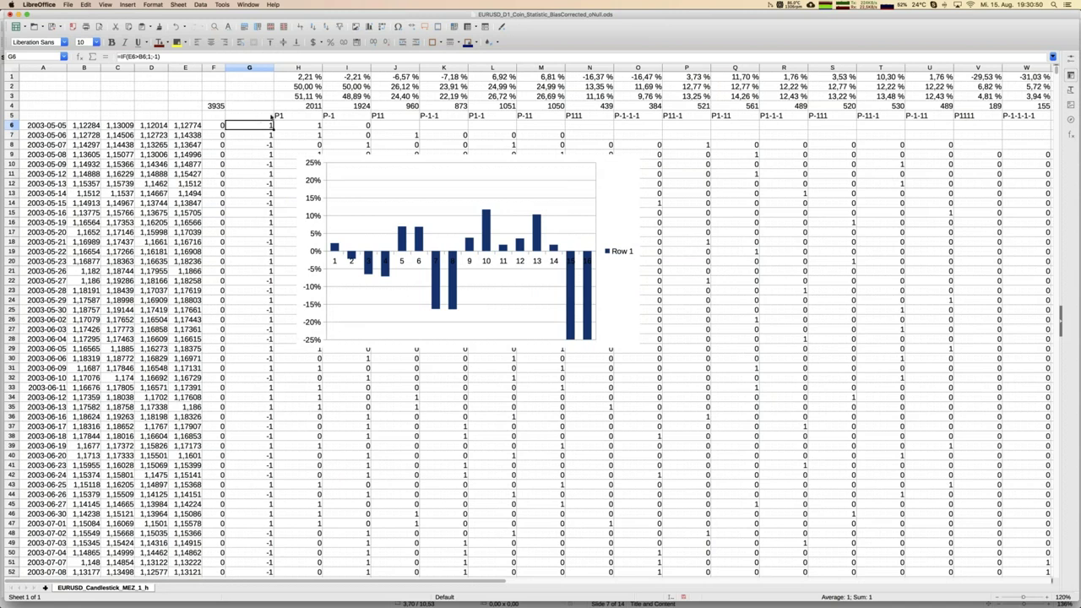
{"action": "left_click", "coordinate": [309, 87]}
{"action": "left_click", "coordinate": [311, 97]}
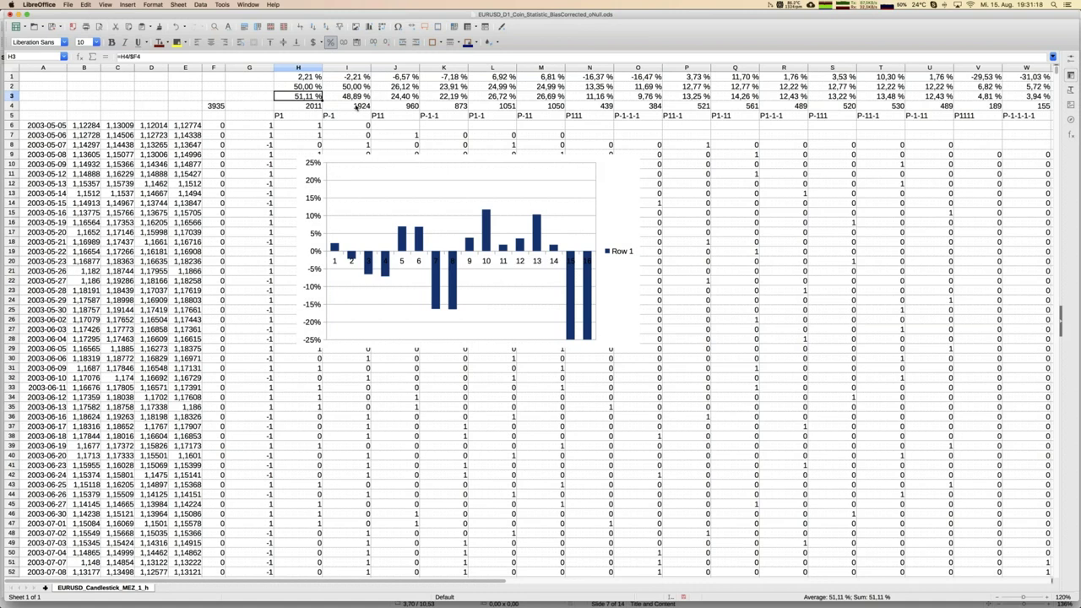
{"action": "key", "text": "Right"}
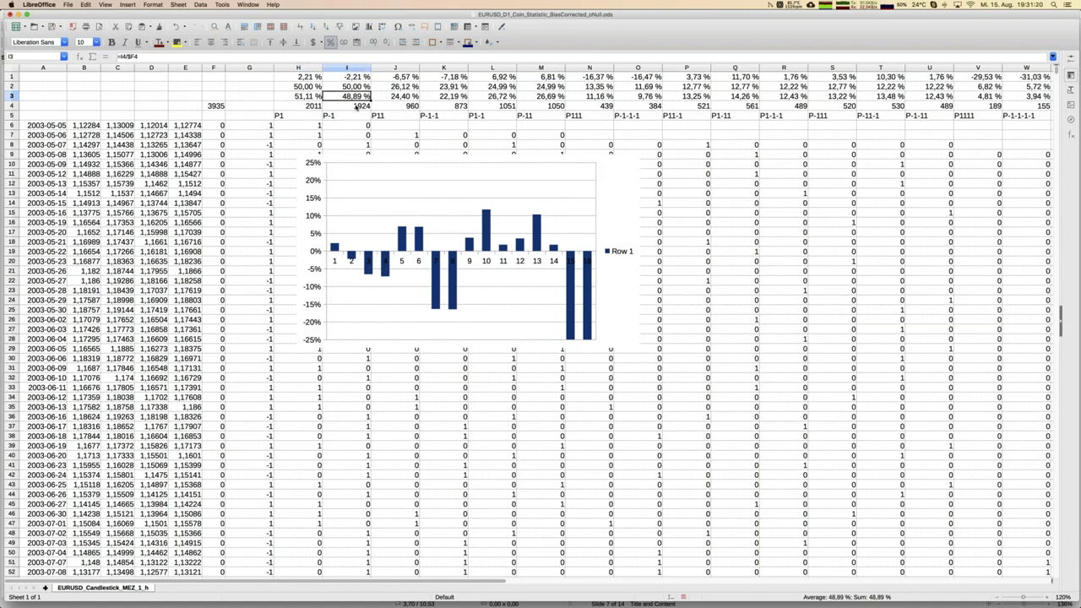
{"action": "key", "text": "Left"}
{"action": "key", "text": "Right"}
Inspect the expected-percentage formulas in row 2 from J2 through P2, ending back at J2.
{"action": "key", "text": "Right"}
{"action": "key", "text": "Up"}
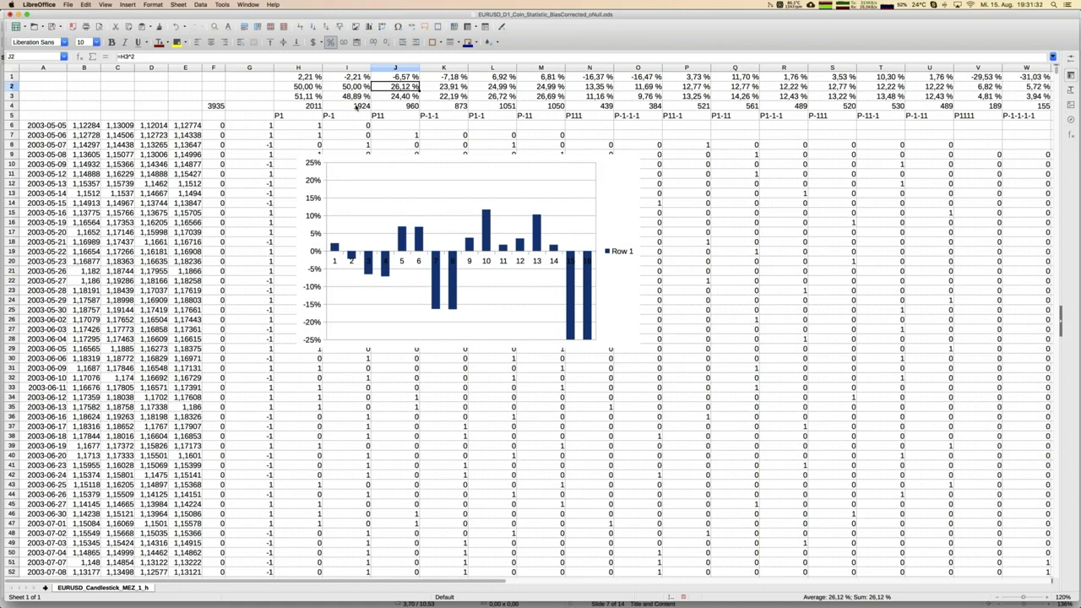
{"action": "key", "text": "Right"}
{"action": "key", "text": "Right"}
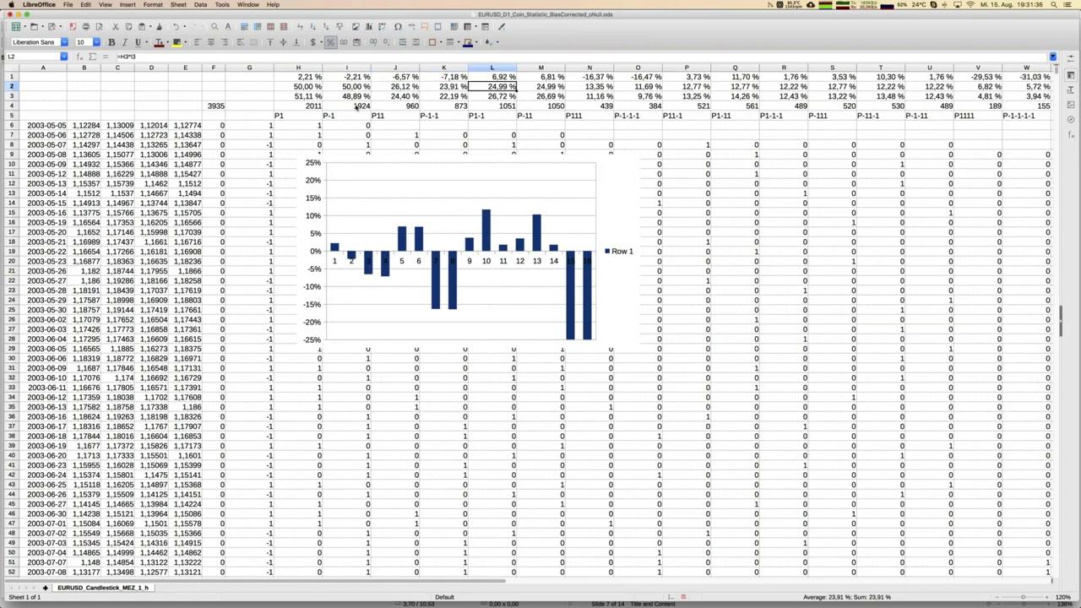
{"action": "key", "text": "Right"}
{"action": "key", "text": "Right"}
{"action": "key", "text": "Right"}
{"action": "key", "text": "Right"}
{"action": "key", "text": "Left"}
{"action": "key", "text": "Left"}
{"action": "key", "text": "Left"}
{"action": "key", "text": "Left"}
{"action": "key", "text": "Left"}
{"action": "key", "text": "Left"}
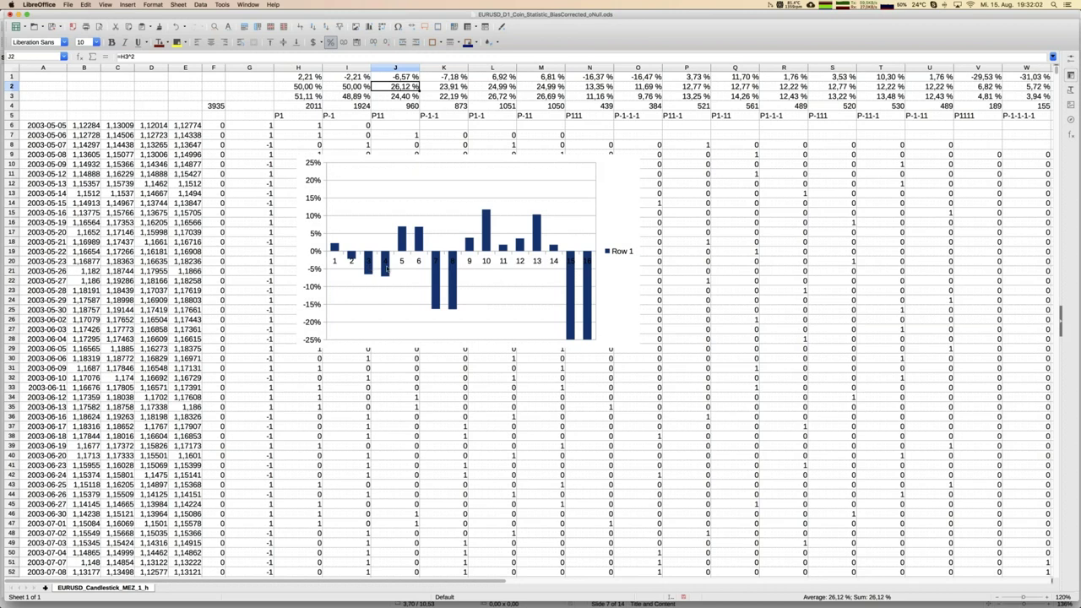
Point out the P11 and P-1-1 pattern labels in J5 and K5 while examining their deviations in the chart.
{"action": "left_click", "coordinate": [400, 117]}
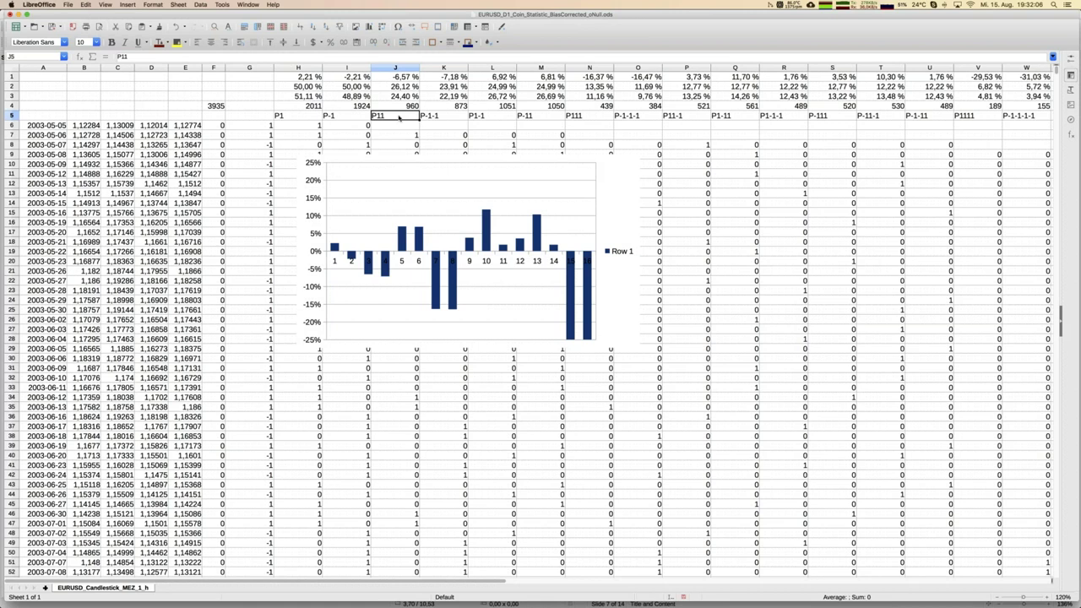
{"action": "key", "text": "Right"}
{"action": "left_click", "coordinate": [400, 118]}
{"action": "key", "text": "Right"}
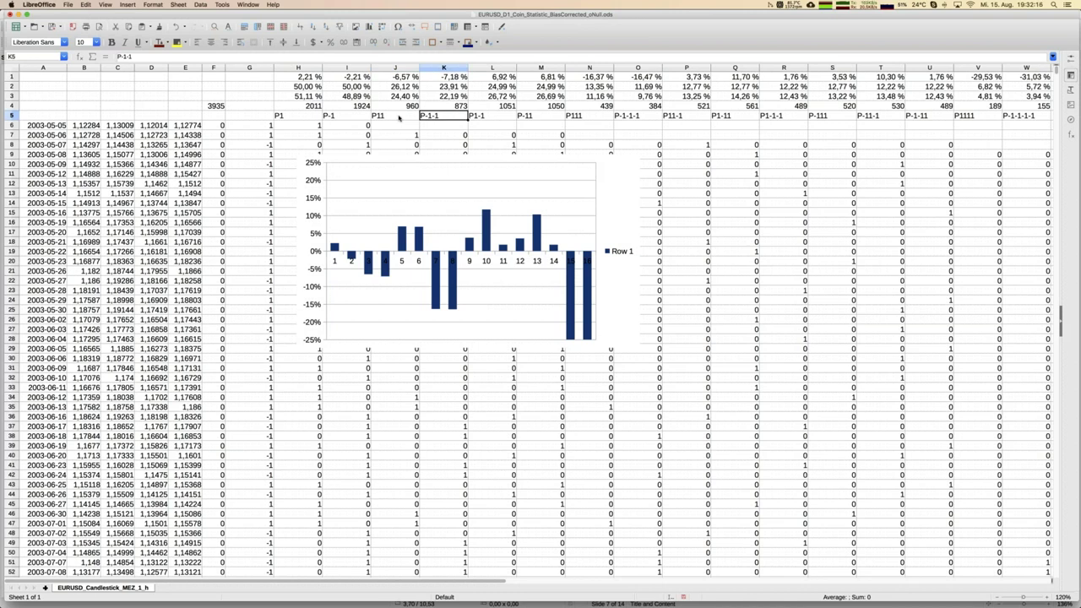
{"action": "left_click", "coordinate": [400, 118]}
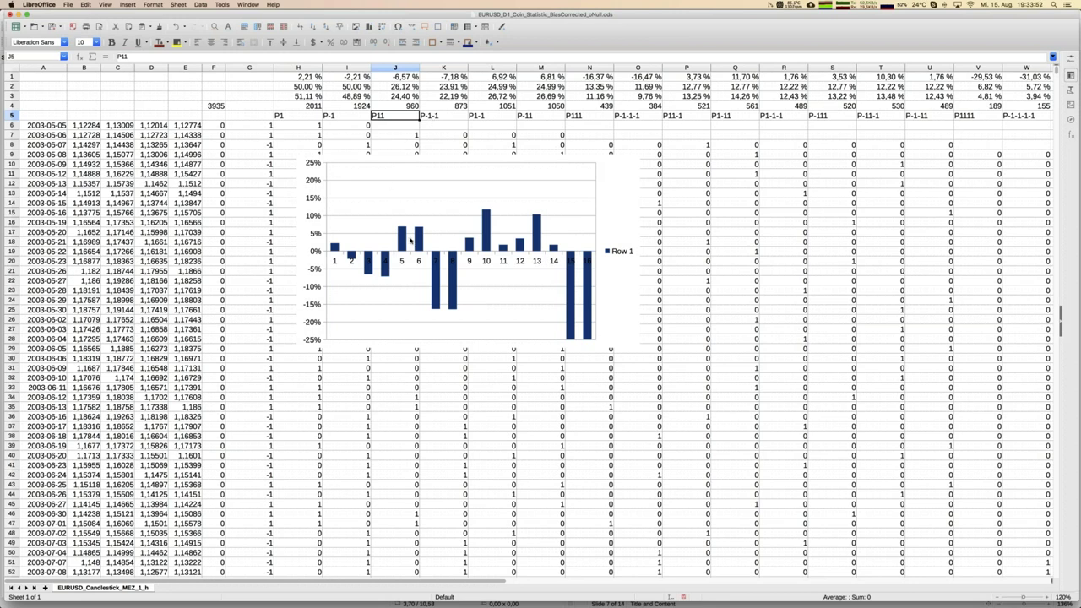
Compare the P11 target in J2 with the actual percentages in J3:M3, then check the J7 formula and the P111 column.
{"action": "left_click", "coordinate": [404, 88]}
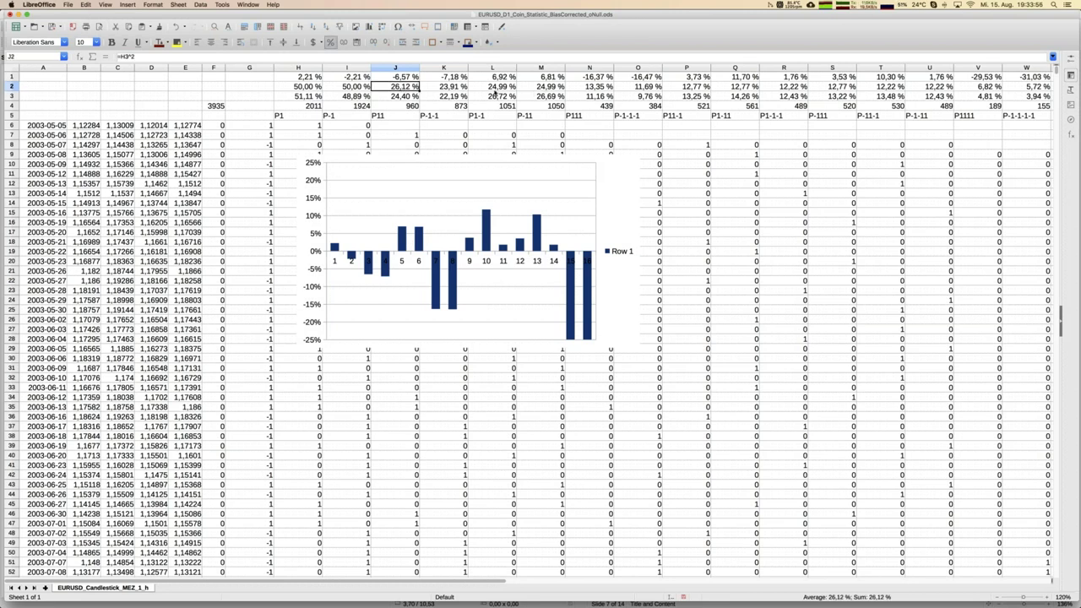
{"action": "left_click", "coordinate": [414, 98]}
{"action": "left_click_drag", "start_coordinate": [414, 98], "coordinate": [548, 100]}
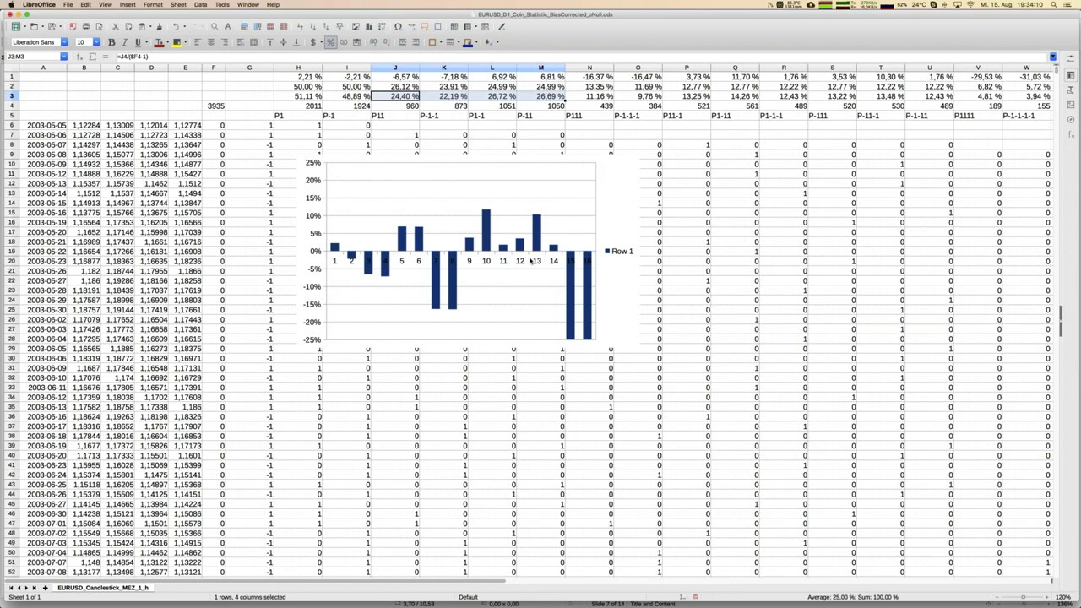
{"action": "left_click", "coordinate": [396, 138]}
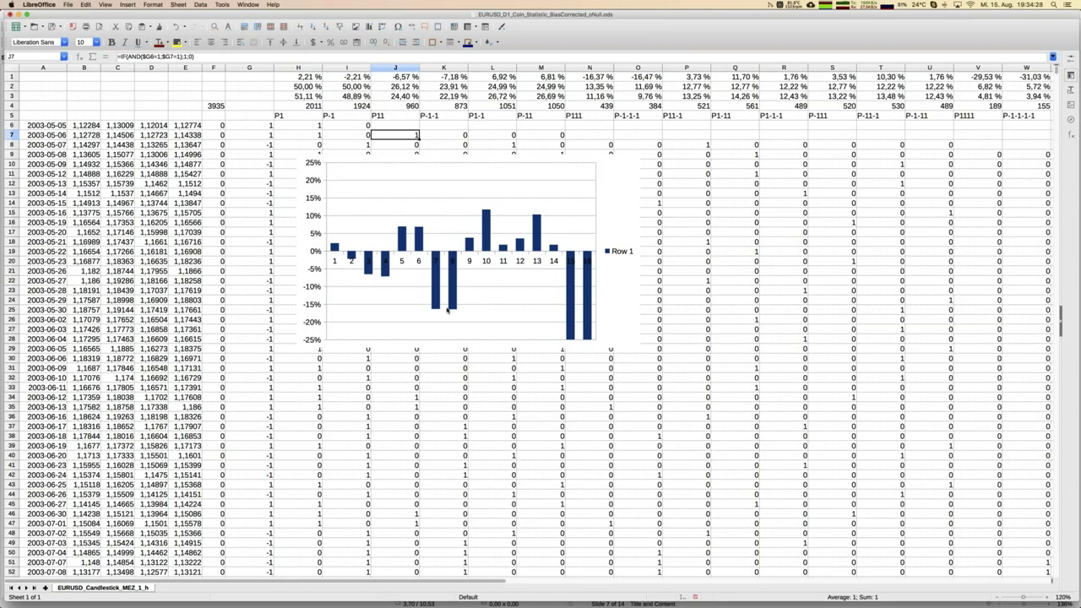
{"action": "left_click", "coordinate": [594, 118]}
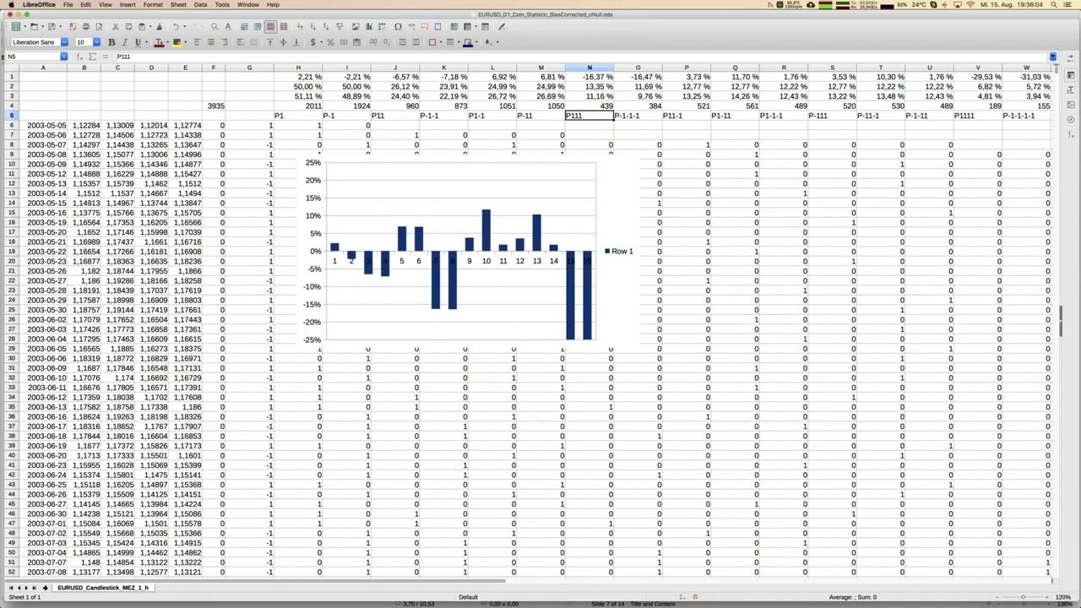
Switch to Random_wBias_D1_Coin_Statistic_BiasCorrected.ods and recalculate the random data repeatedly, comparing its deviations with the EURUSD pattern.
{"action": "left_click", "coordinate": [248, 5]}
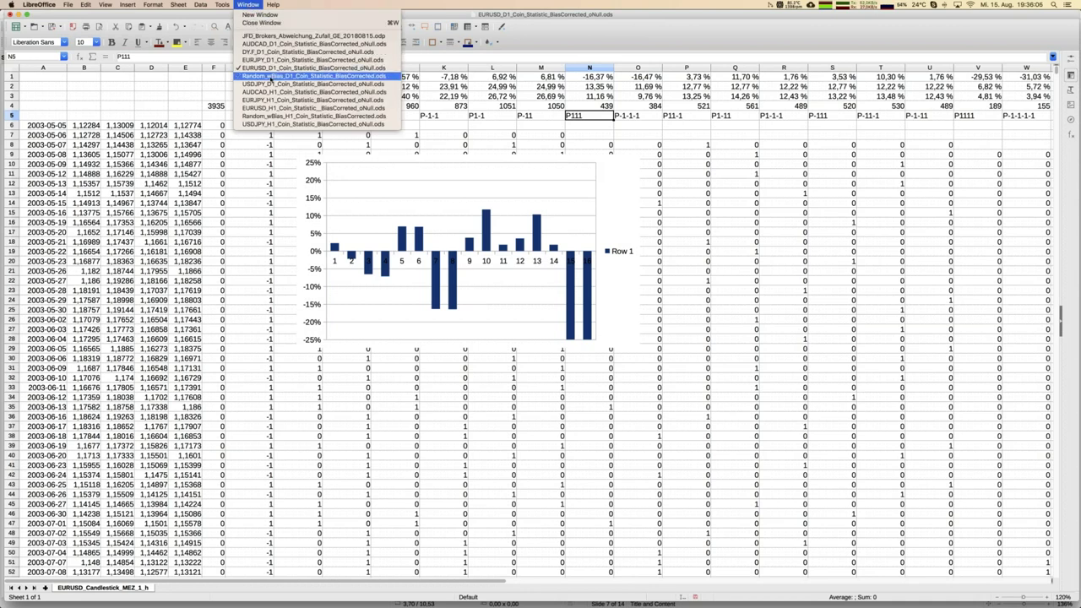
{"action": "left_click", "coordinate": [252, 76]}
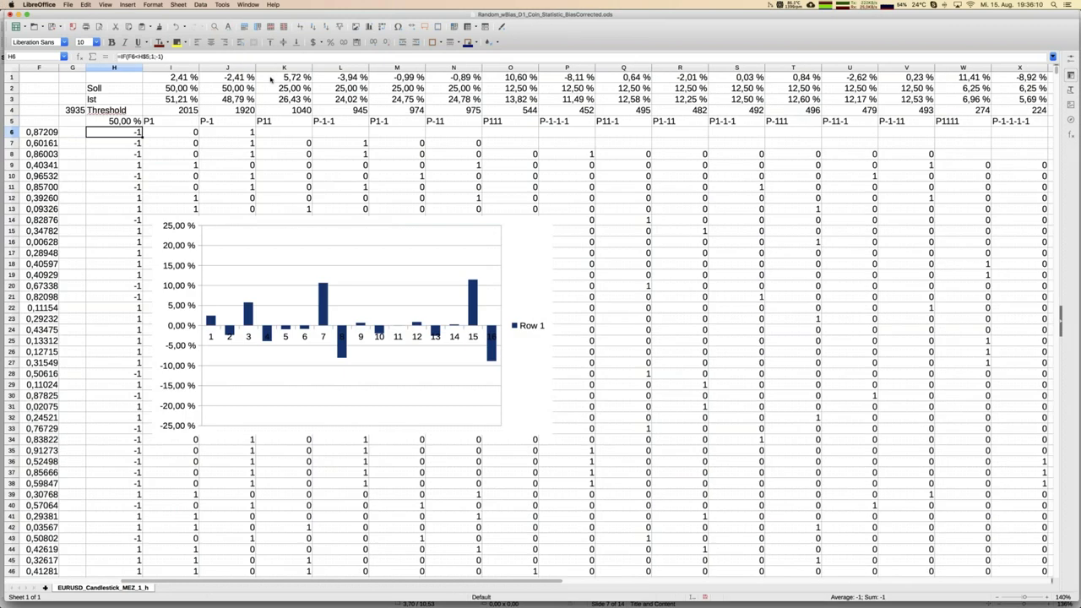
{"action": "key", "text": "F9"}
{"action": "key", "text": "F9"}
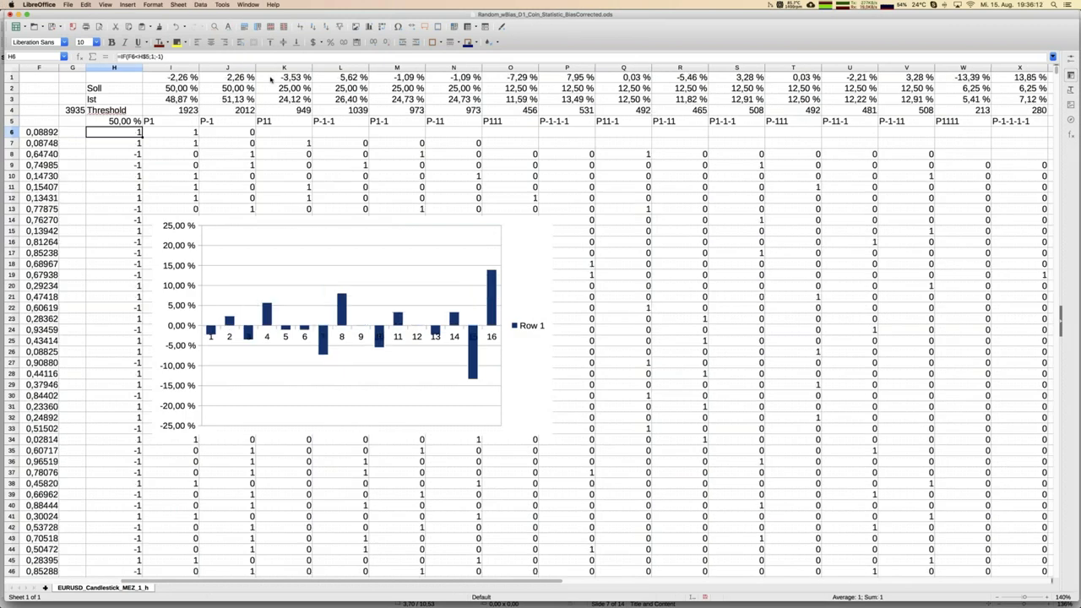
{"action": "key", "text": "F9"}
{"action": "key", "text": "F9"}
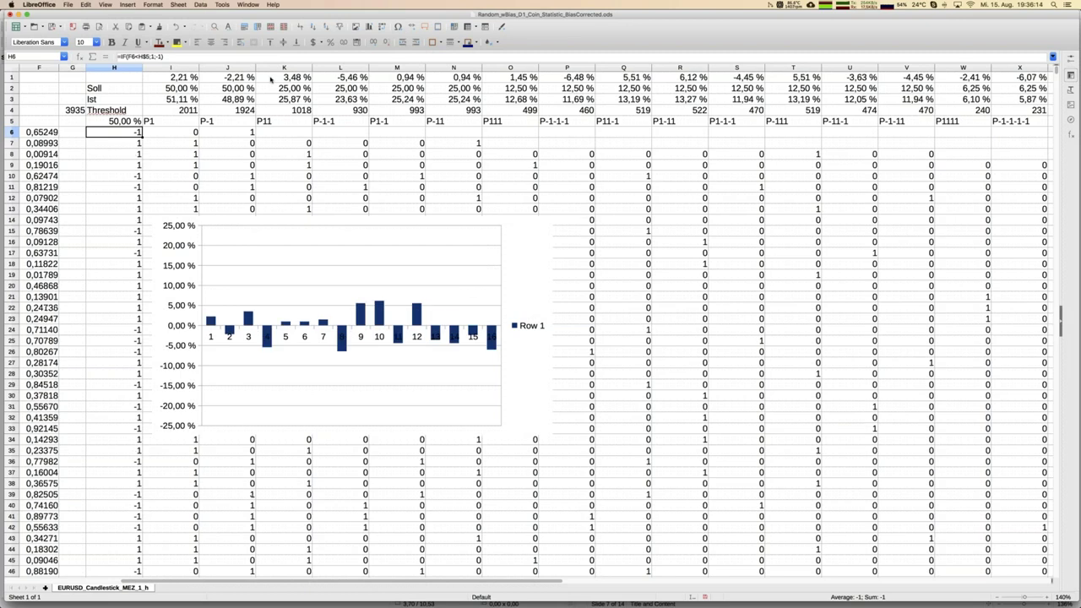
{"action": "key", "text": "F9"}
{"action": "key", "text": "F9"}
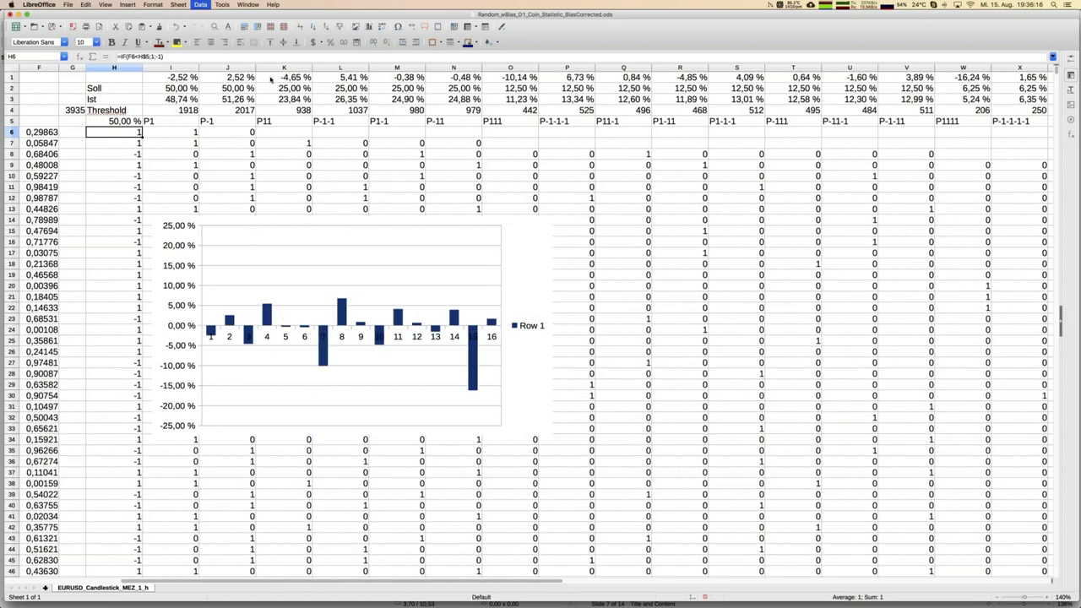
{"action": "key", "text": "F9"}
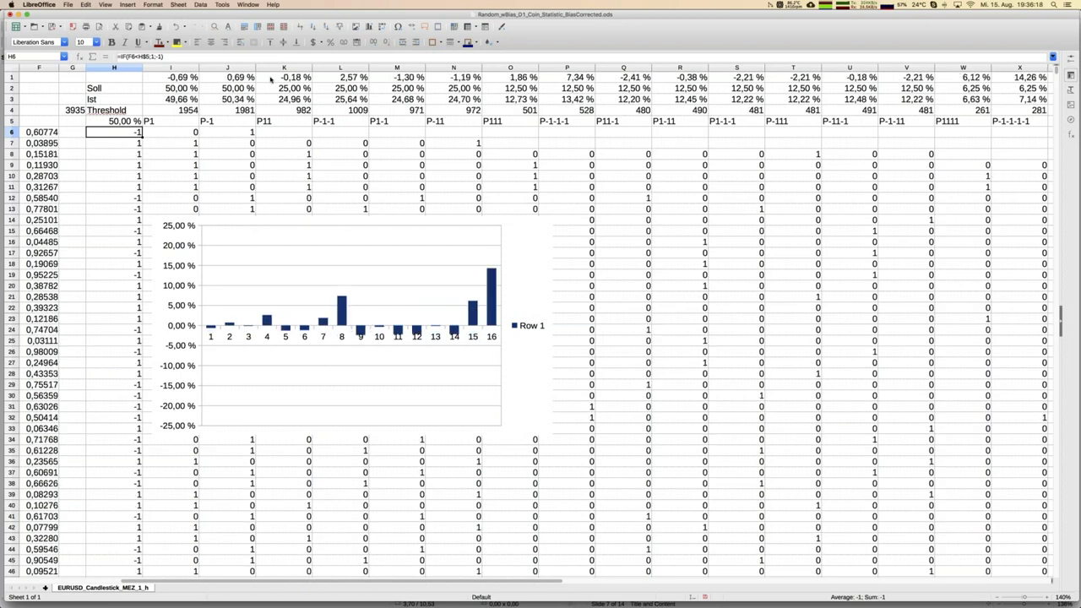
Switch back to EURUSD_D1_Coin_Statistic_BiasCorrected_oNull.ods and review its deviation chart against the random coin-toss results.
{"action": "left_click", "coordinate": [247, 4]}
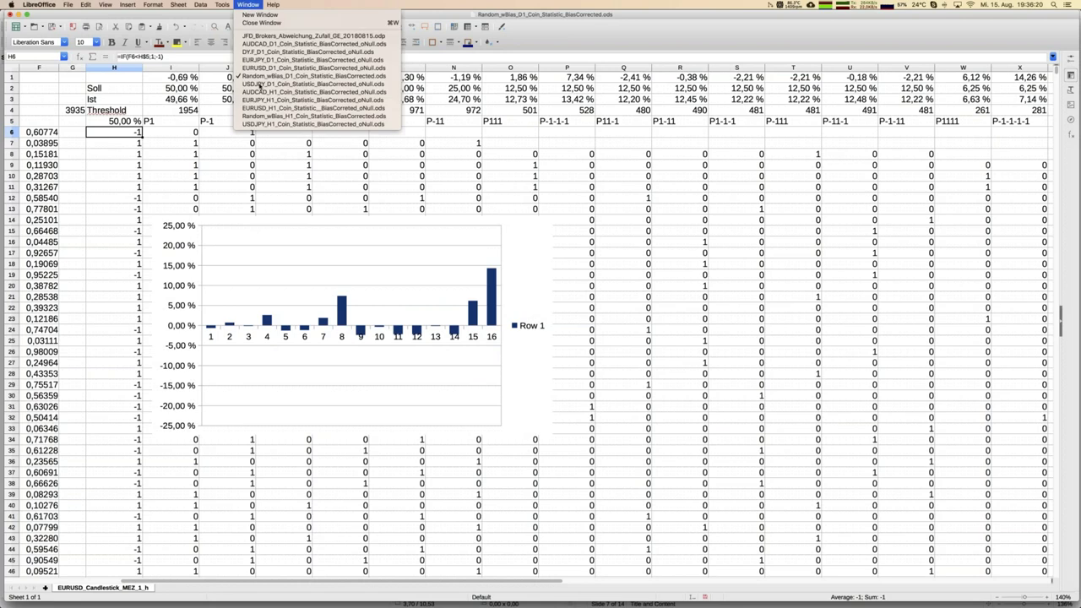
{"action": "left_click", "coordinate": [261, 76]}
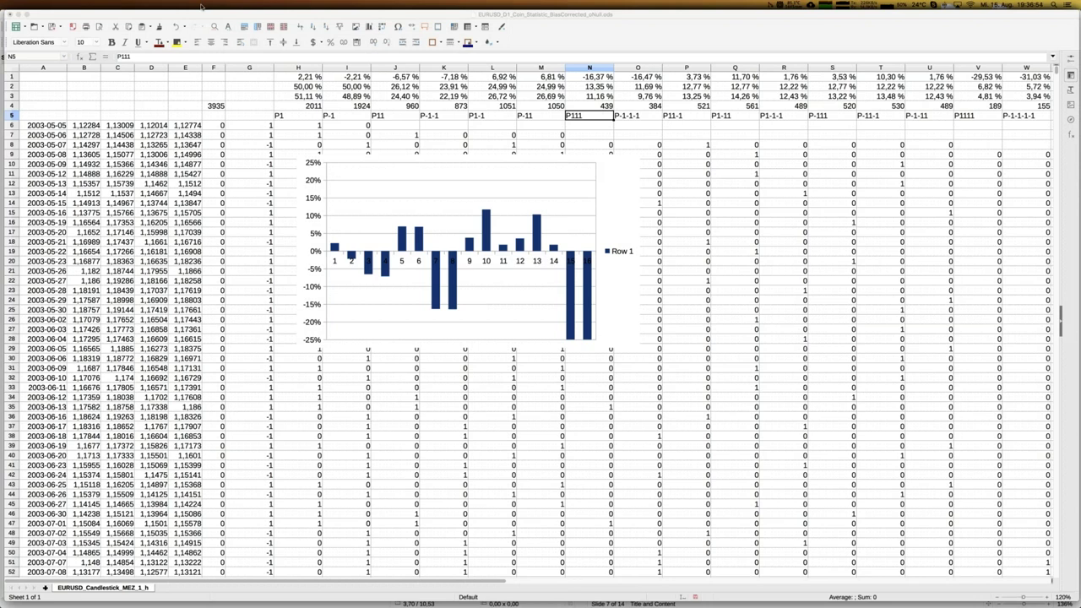
{"action": "left_click_drag", "start_coordinate": [113, 126], "coordinate": [165, 76]}
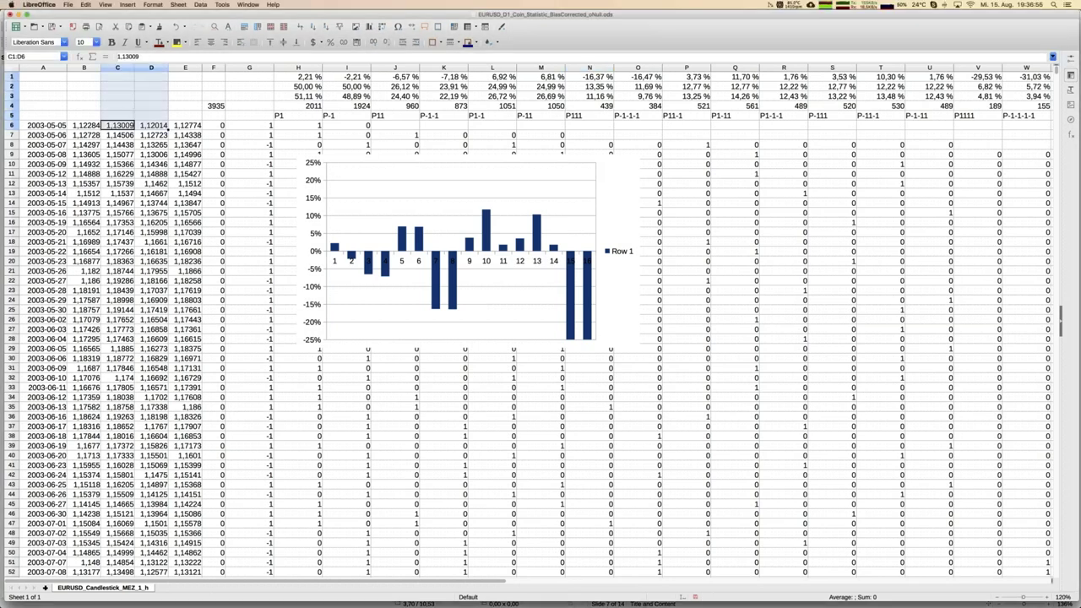
Switch to USDJPY_D1_Coin_Statistic_BiasCorrected_oNull.ods and examine the daily pattern deviations in row 1 and the chart.
{"action": "left_click", "coordinate": [248, 6]}
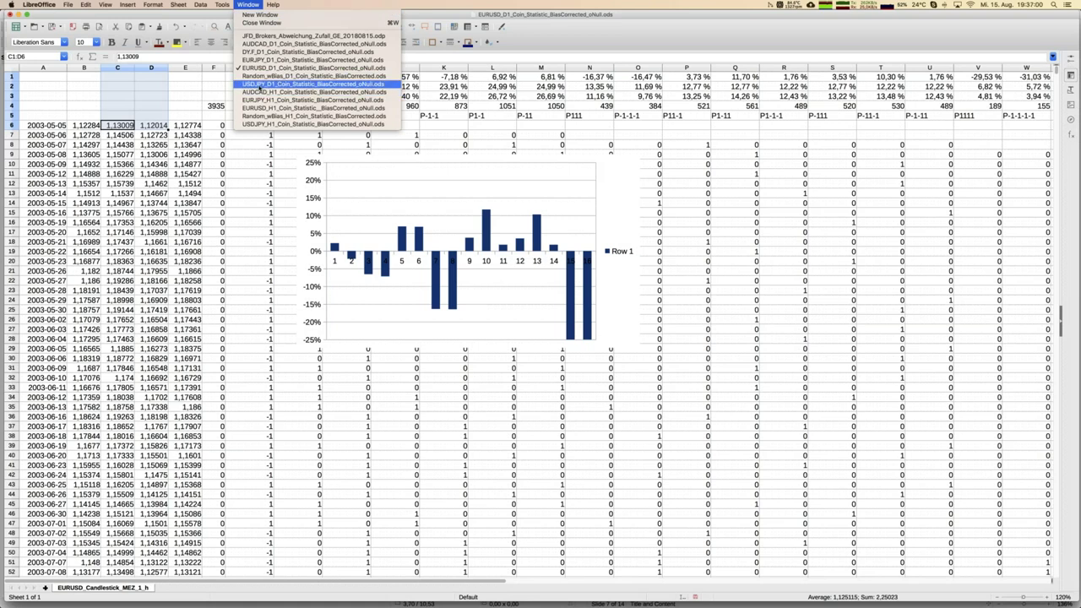
{"action": "left_click", "coordinate": [259, 86]}
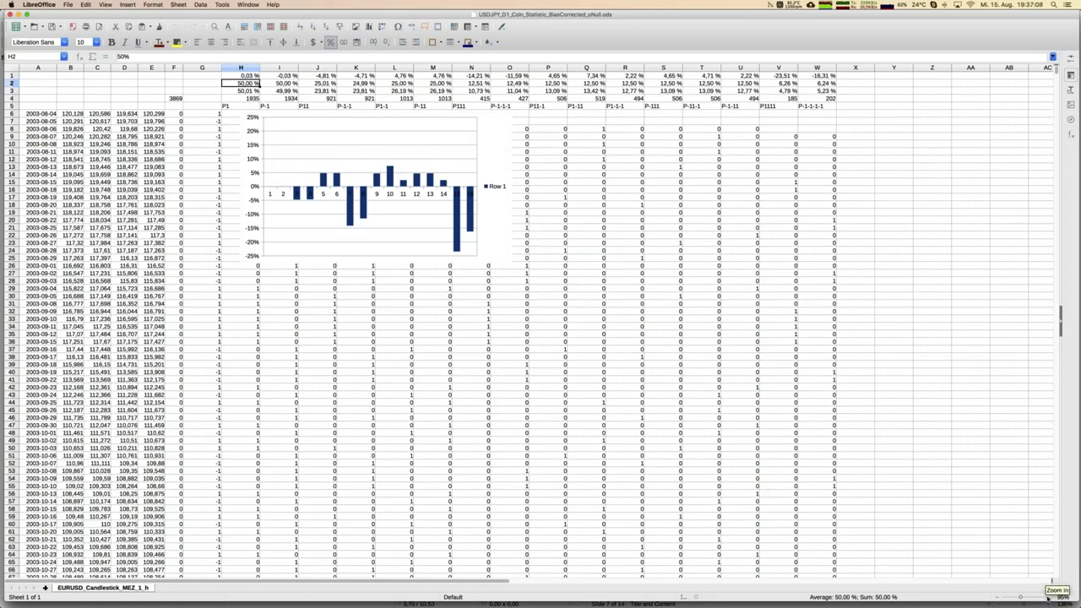
{"action": "left_click", "coordinate": [1047, 597]}
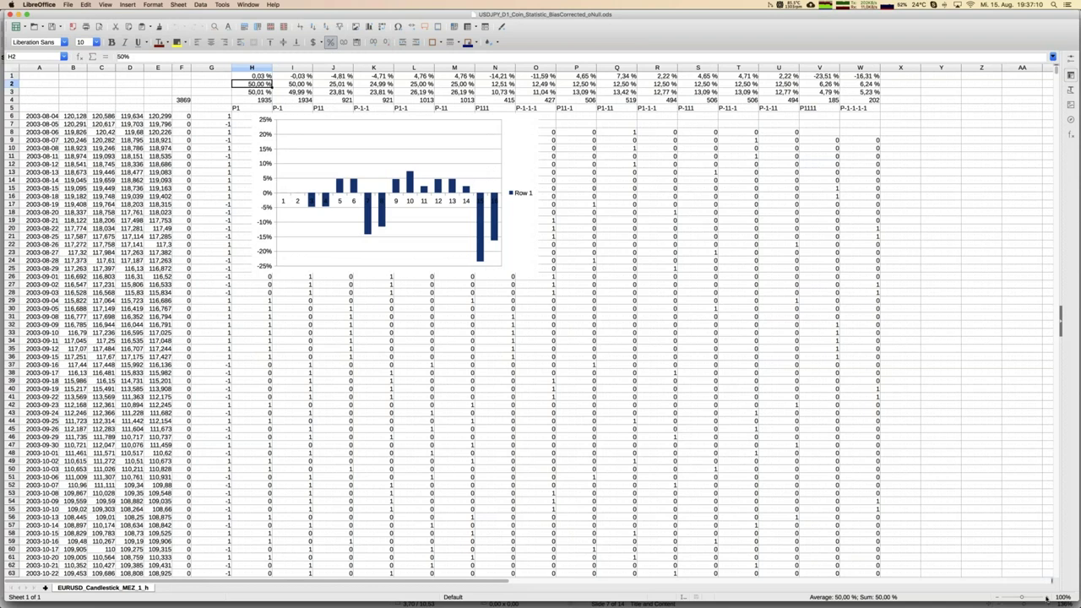
{"action": "left_click", "coordinate": [1047, 598]}
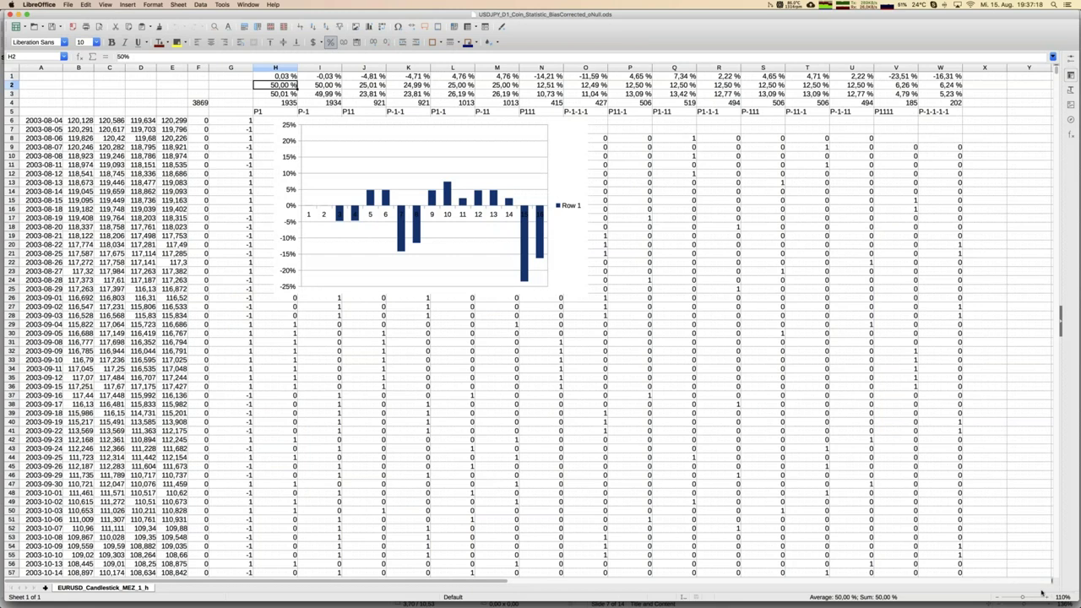
Compare the USDJPY daily deviation chart with the EURUSD D1 workbook, then check the actual P1 percentage formula in USDJPY cell H3.
{"action": "left_click", "coordinate": [244, 5]}
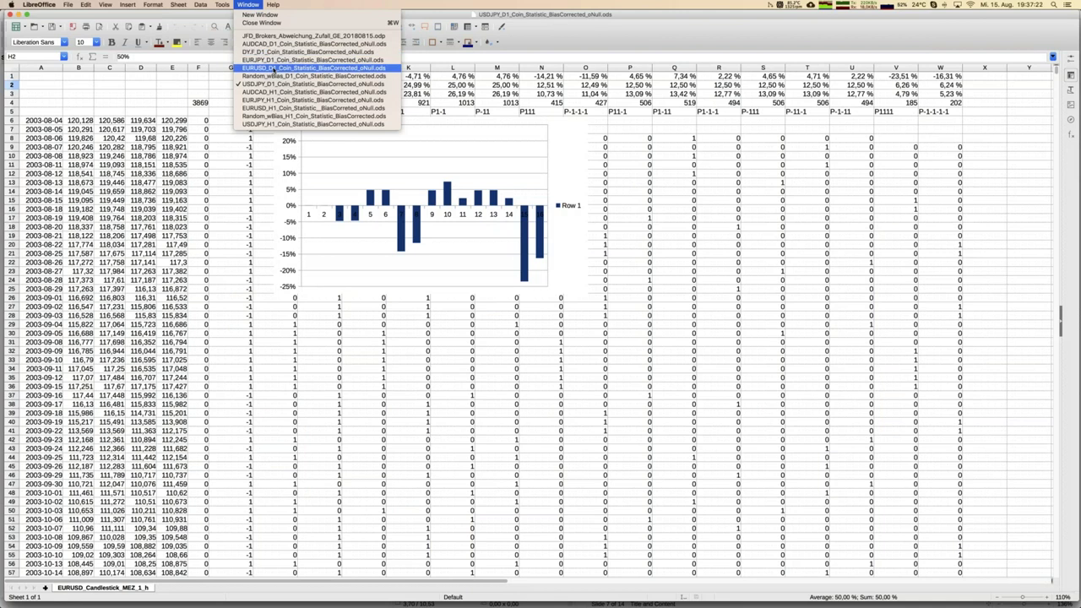
{"action": "left_click", "coordinate": [272, 68]}
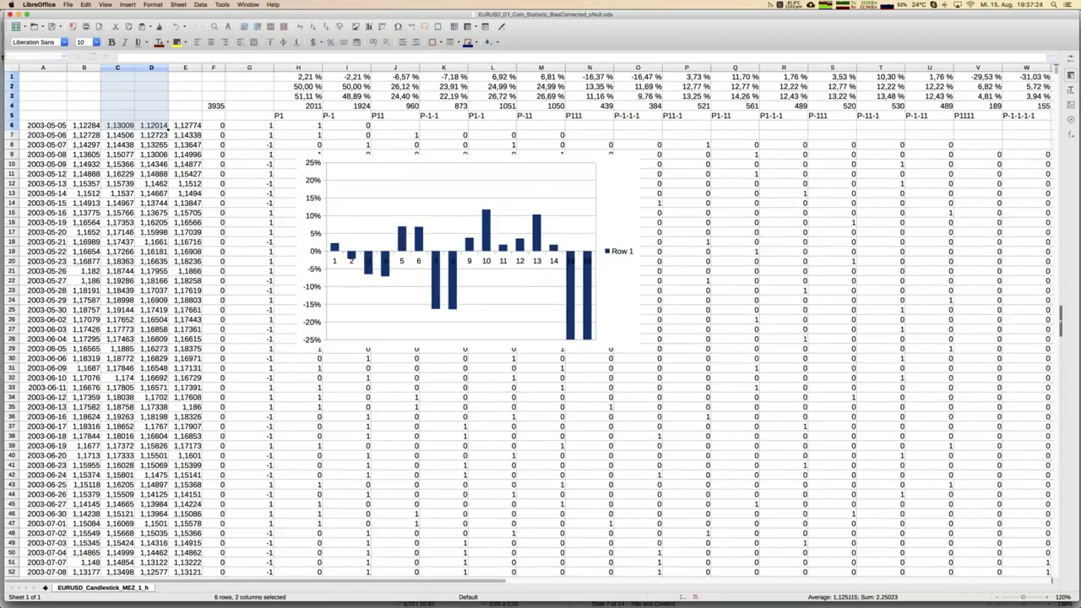
{"action": "left_click", "coordinate": [244, 5]}
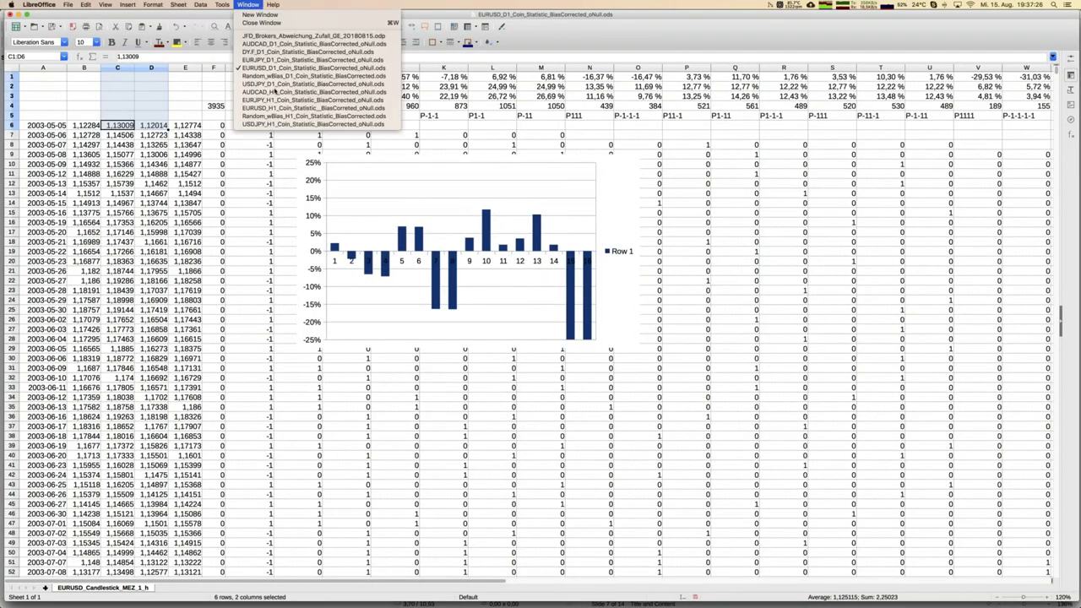
{"action": "left_click", "coordinate": [270, 85]}
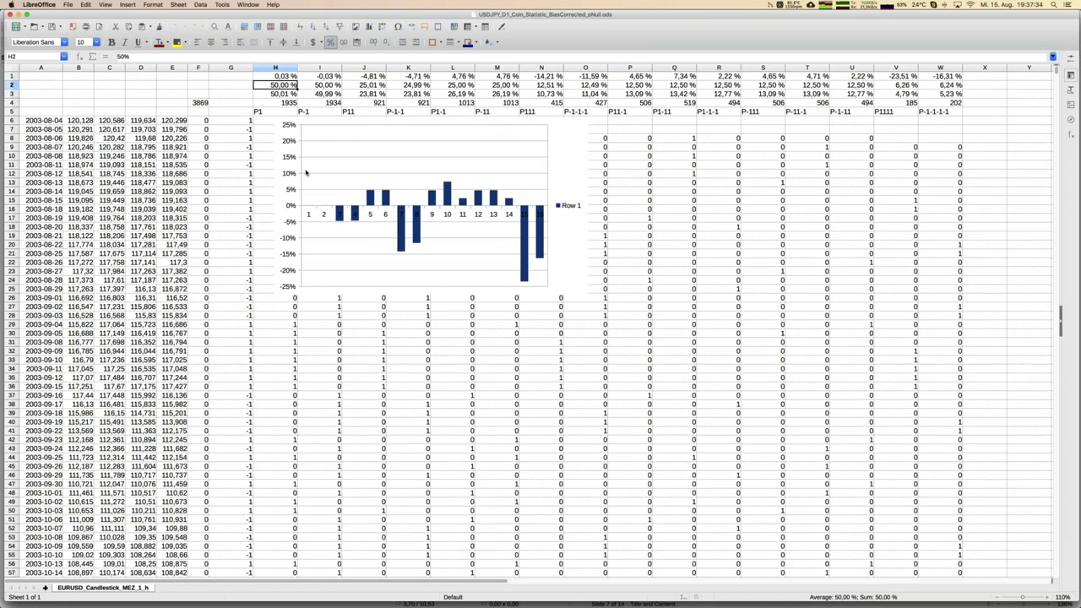
{"action": "left_click", "coordinate": [282, 94]}
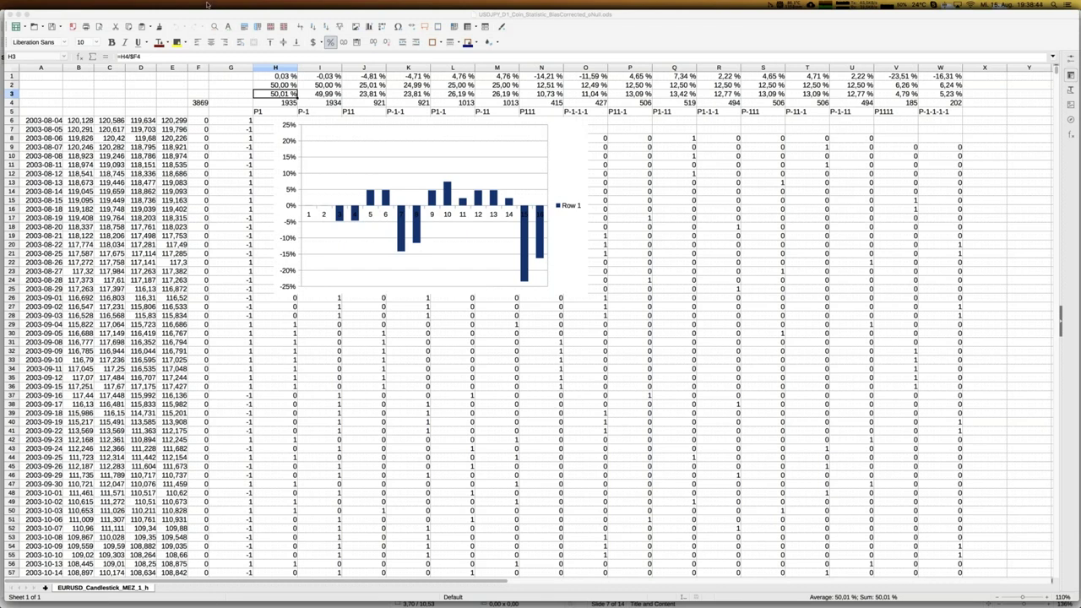
{"action": "left_click_drag", "start_coordinate": [153, 123], "coordinate": [173, 103]}
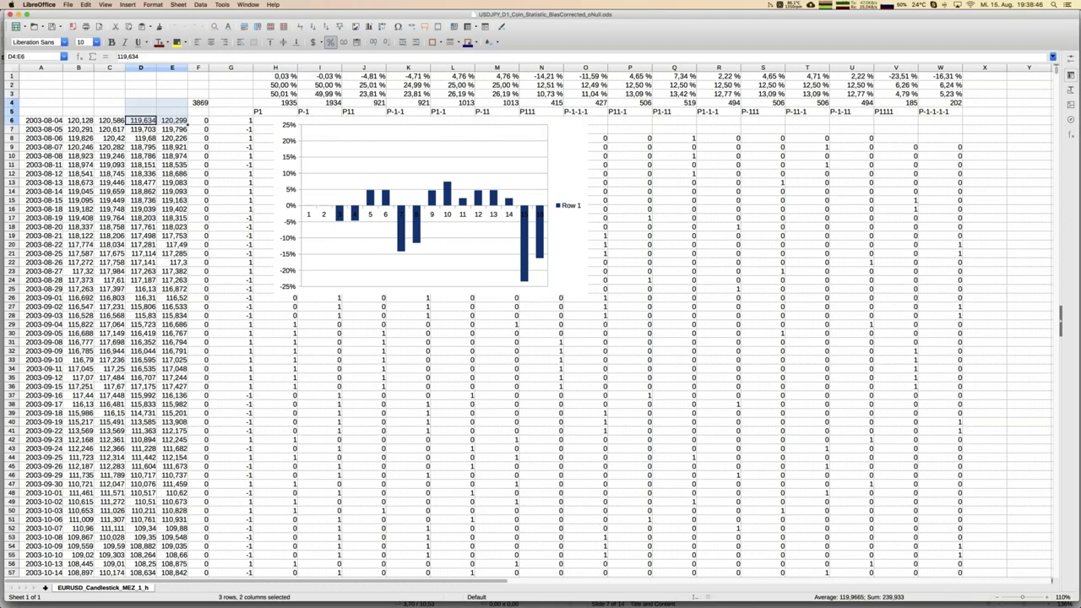
Switch to EURJPY_D1_Coin_Statistic_BiasCorrected_oNull.ods and examine its daily pattern deviations in the chart.
{"action": "left_click", "coordinate": [248, 4]}
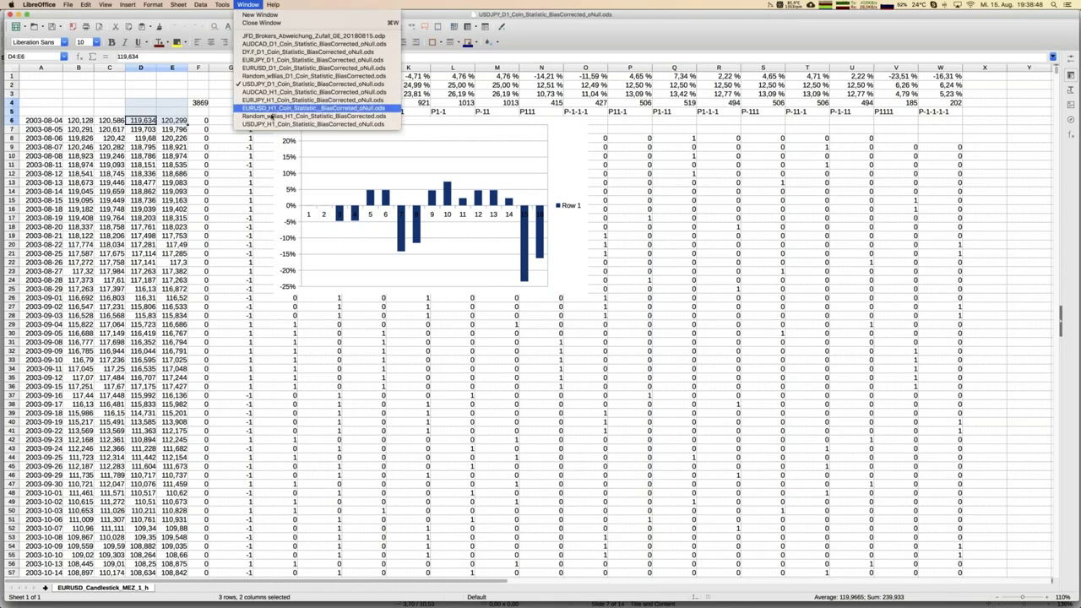
{"action": "key", "text": "Escape"}
{"action": "key", "text": "super+grave"}
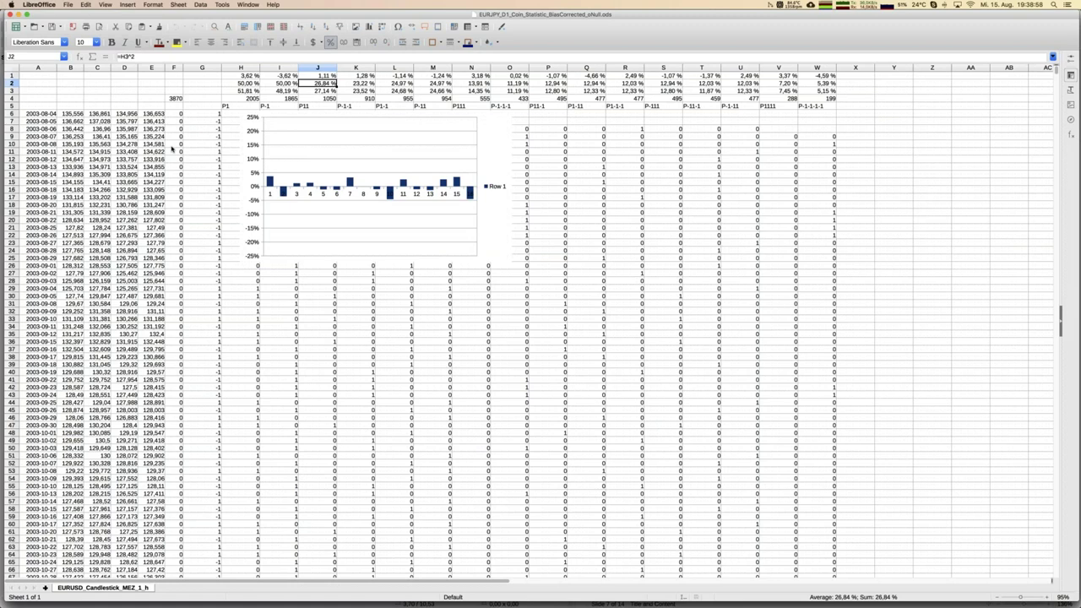
{"action": "left_click", "coordinate": [1047, 597]}
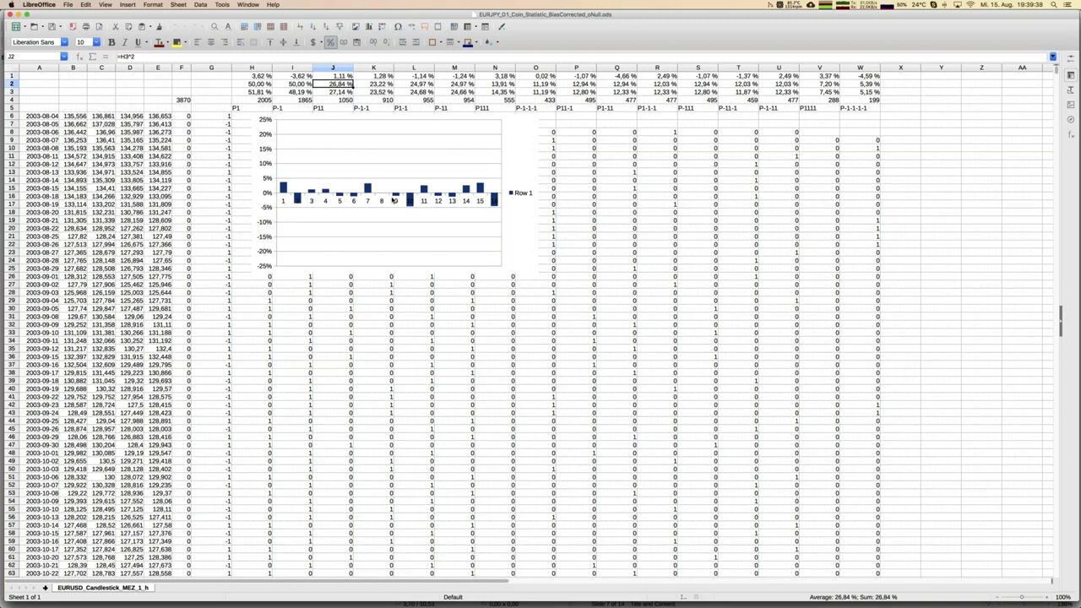
Switch to AUDCAD_D1_Coin_Statistic_BiasCorrected_oNull.ods and examine its daily pattern deviation chart.
{"action": "left_click", "coordinate": [244, 4]}
{"action": "left_click", "coordinate": [263, 48]}
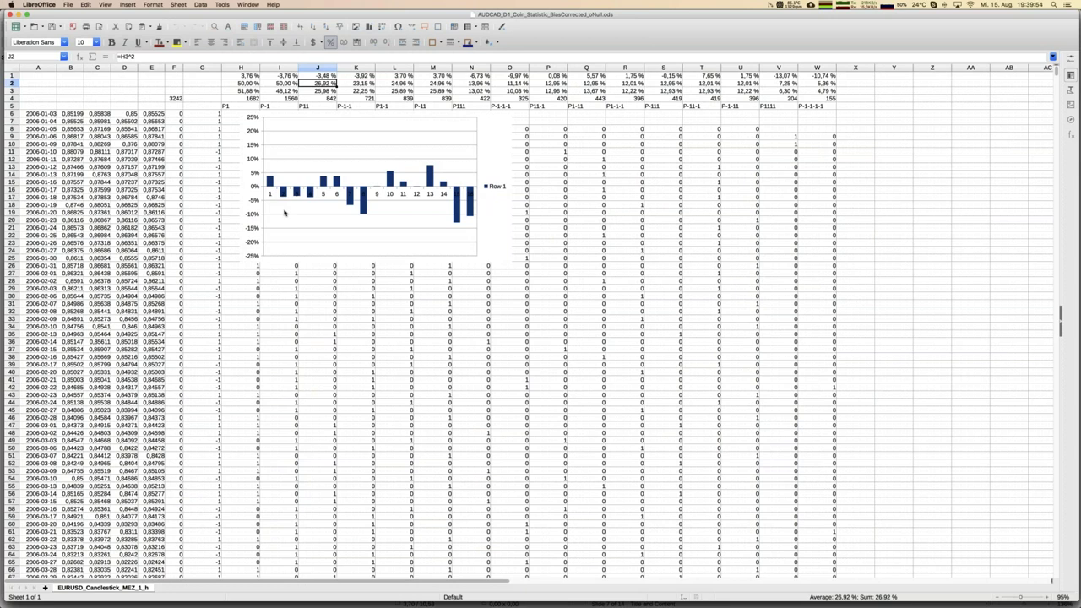
{"action": "left_click", "coordinate": [152, 91]}
{"action": "left_click", "coordinate": [247, 4]}
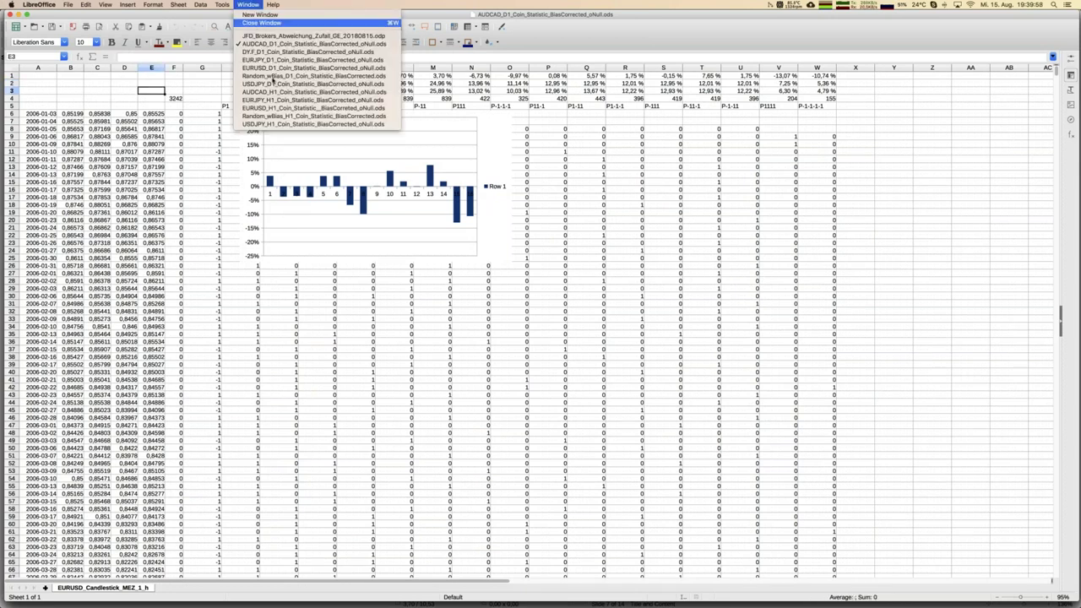
{"action": "left_click", "coordinate": [185, 199]}
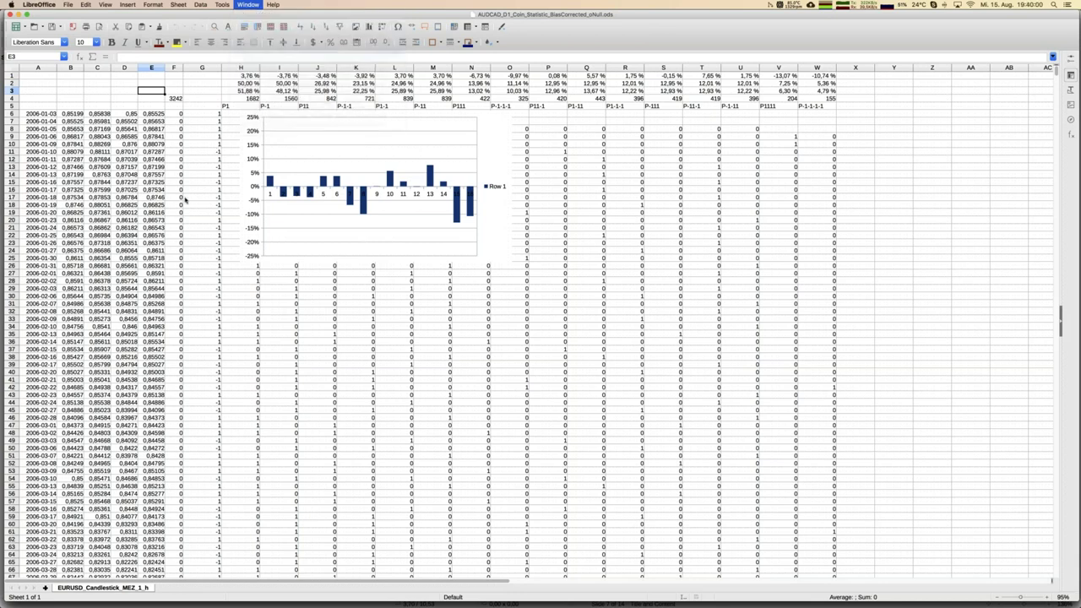
Switch to DY.F_D1_Coin_Statistic_BiasCorrected_oNull.ods, check the actual P1 percentage in H3 and examine the deviation chart.
{"action": "key", "text": "super+grave"}
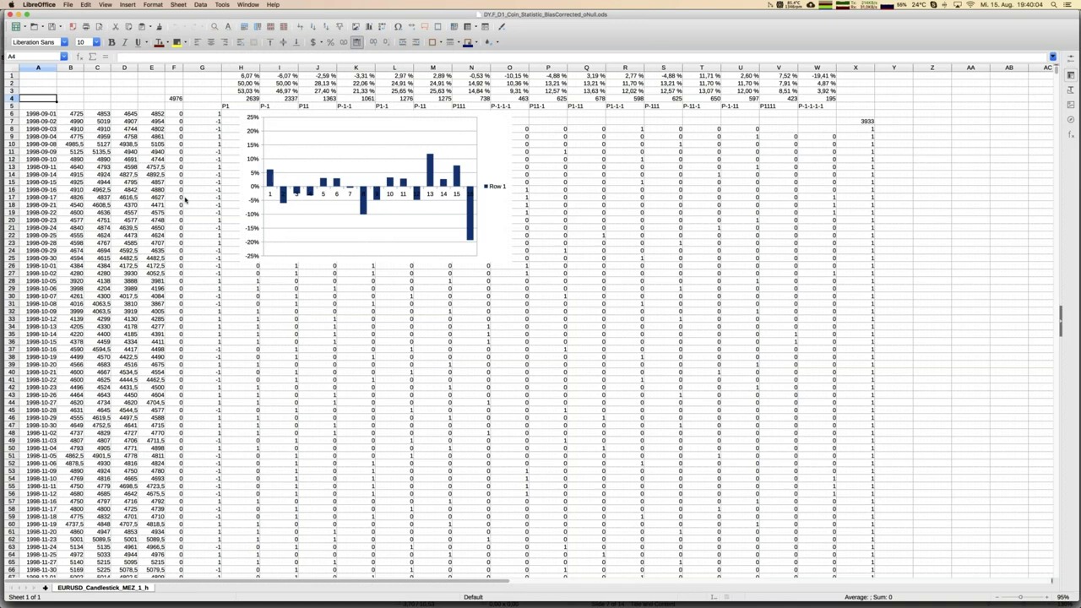
{"action": "left_click", "coordinate": [247, 91]}
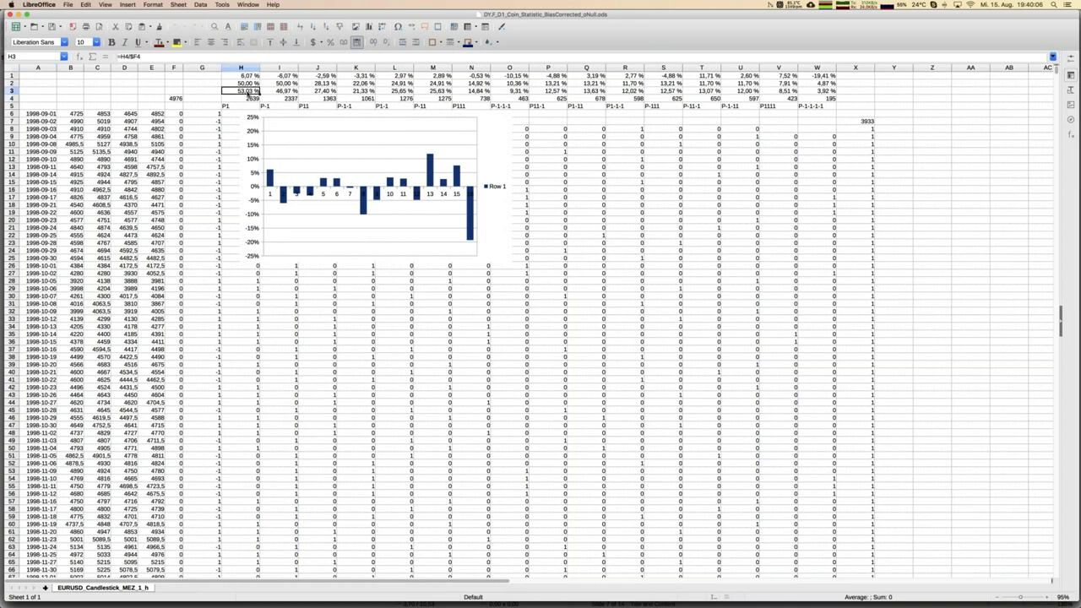
{"action": "left_click", "coordinate": [1048, 597]}
{"action": "left_click", "coordinate": [1048, 597]}
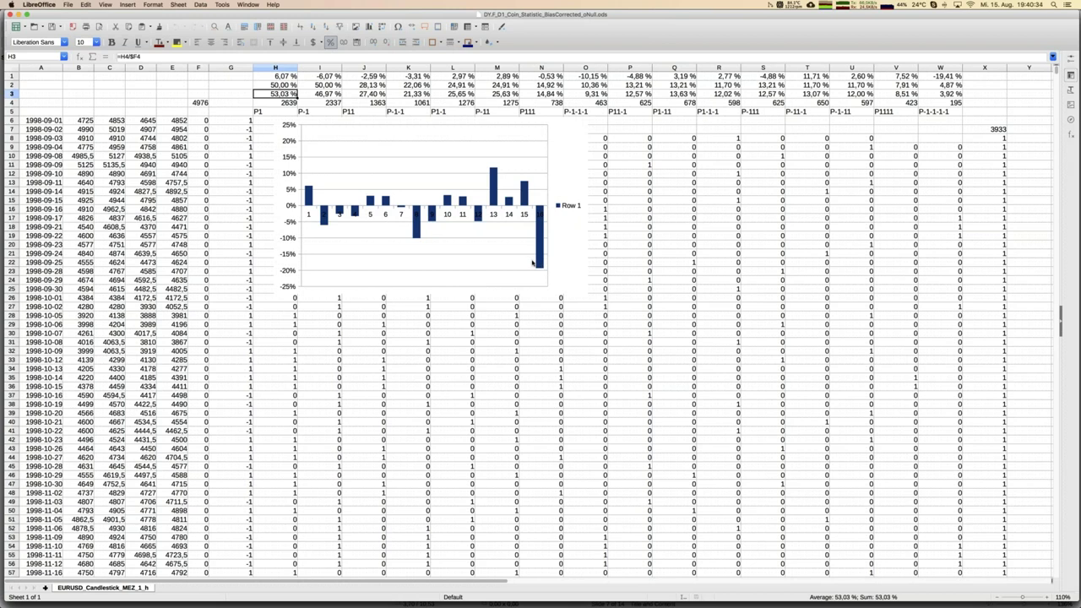
{"action": "left_click", "coordinate": [142, 173]}
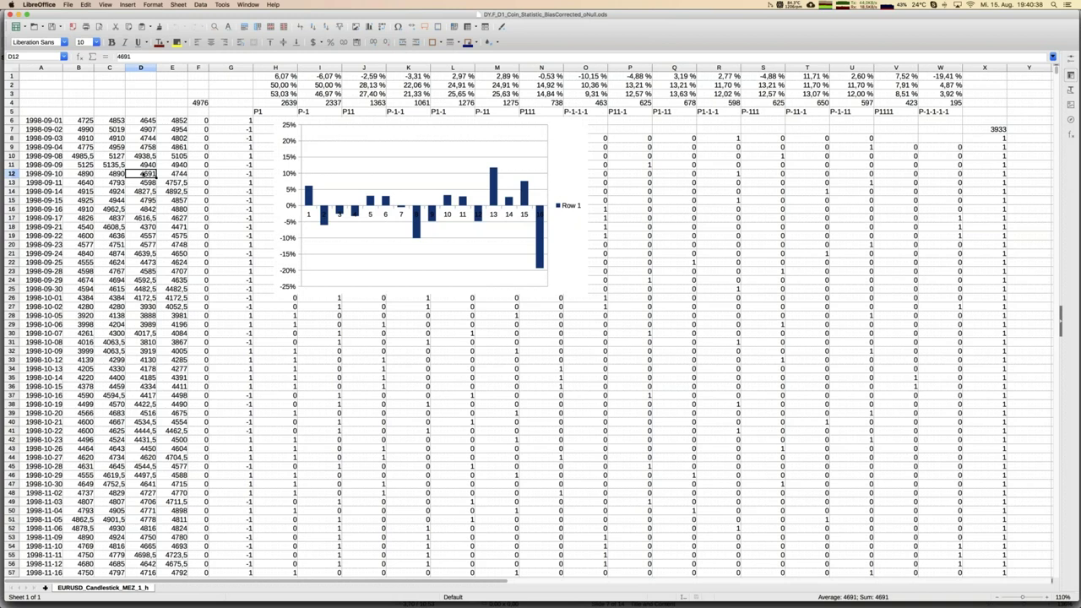
Switch to the presentation JFD_Brokers_Abweichung_Zufall_GE_20180815.odp and advance to slide 8, "Beobachtungen D1".
{"action": "left_click", "coordinate": [249, 5]}
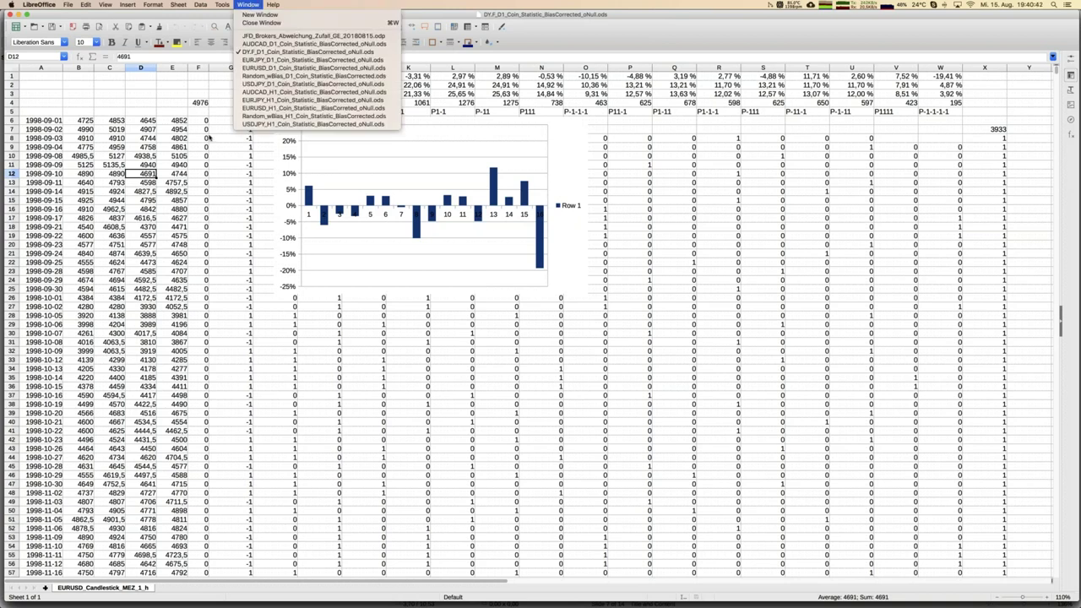
{"action": "left_click", "coordinate": [169, 213]}
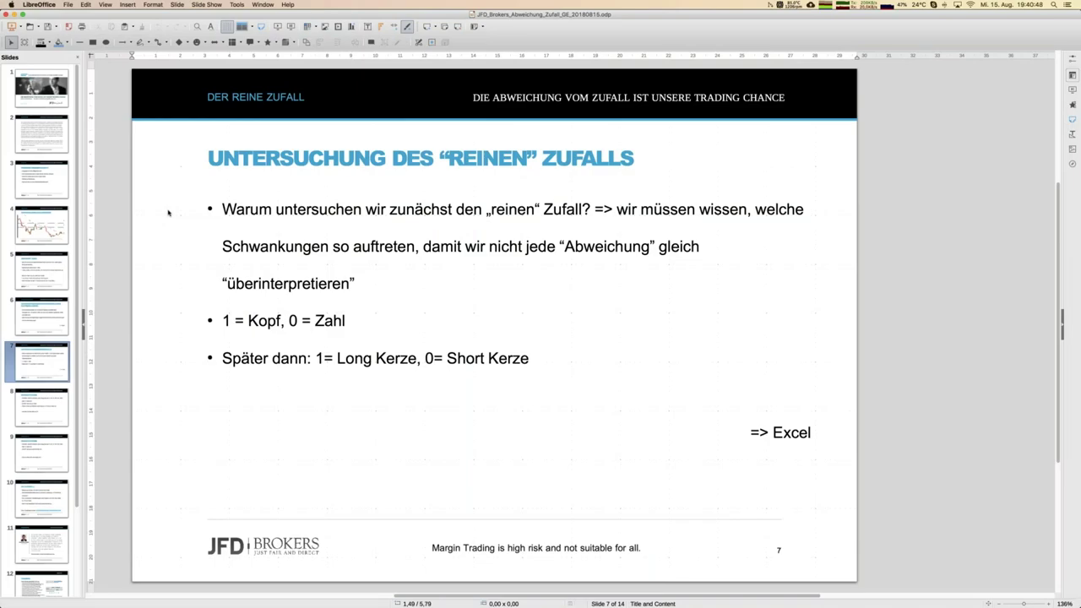
{"action": "key", "text": "Page_Down"}
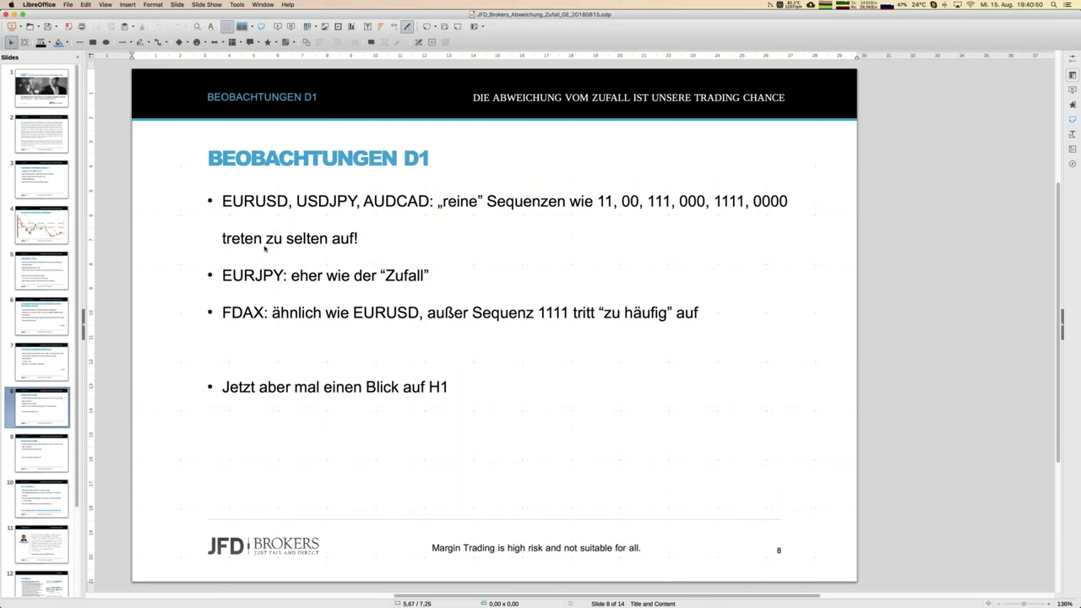